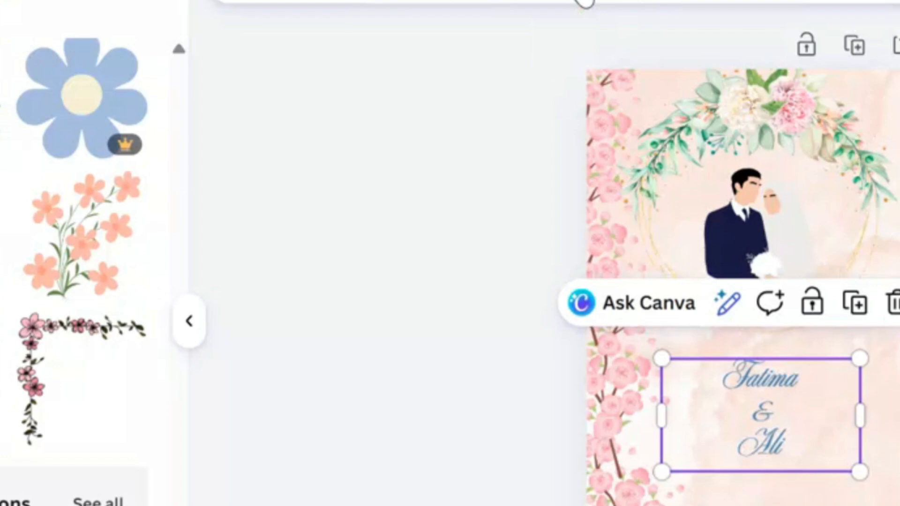
# Make the 'Fatima & Ali' names bold at font size 39.3 and nudge them slightly lower
pyautogui.click(584, 1)
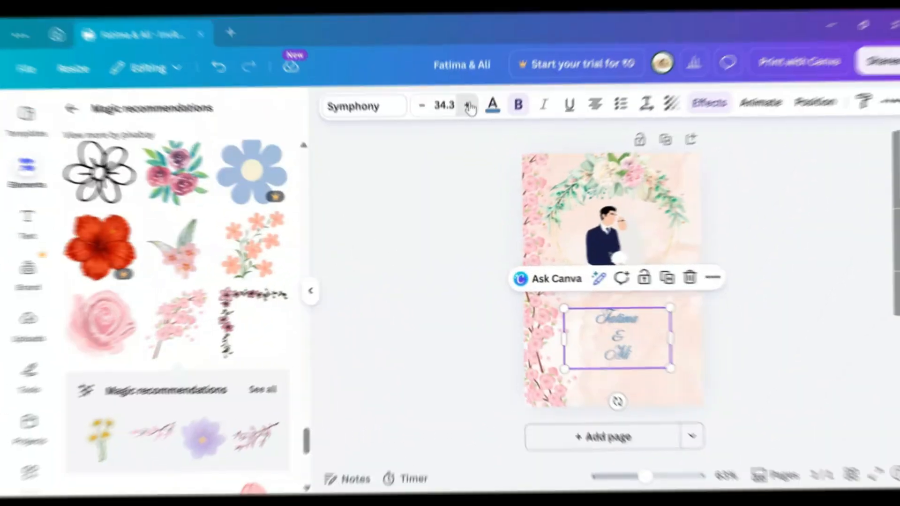
pyautogui.click(469, 104)
pyautogui.click(469, 104)
pyautogui.click(468, 104)
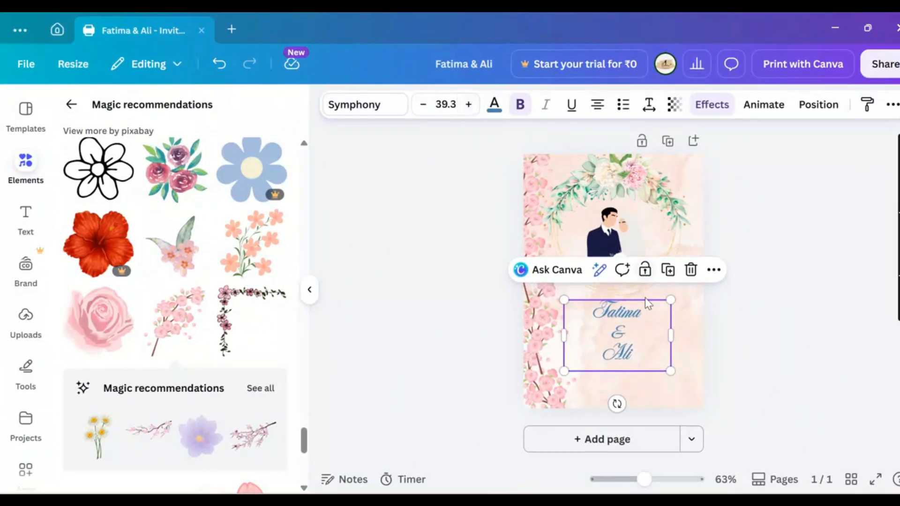
pyautogui.moveTo(638, 344)
pyautogui.mouseDown()
pyautogui.moveTo(638, 366)
pyautogui.moveTo(642, 344)
pyautogui.mouseUp()
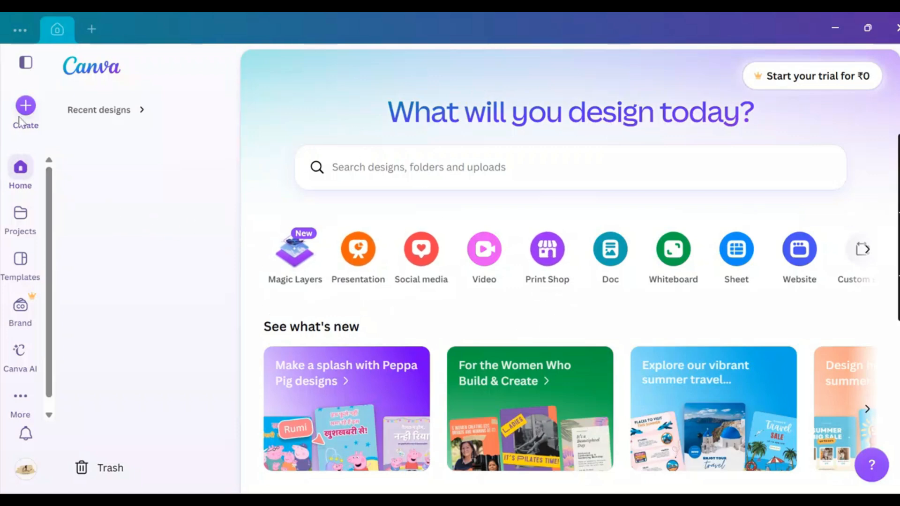
# Browse Canva's Invitation templates, including the blank portrait invitation option
pyautogui.click(20, 275)
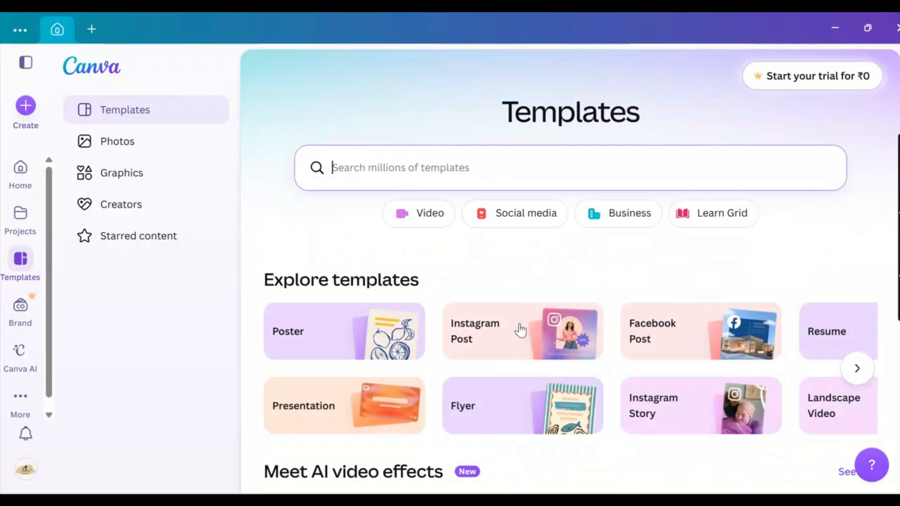
pyautogui.click(858, 368)
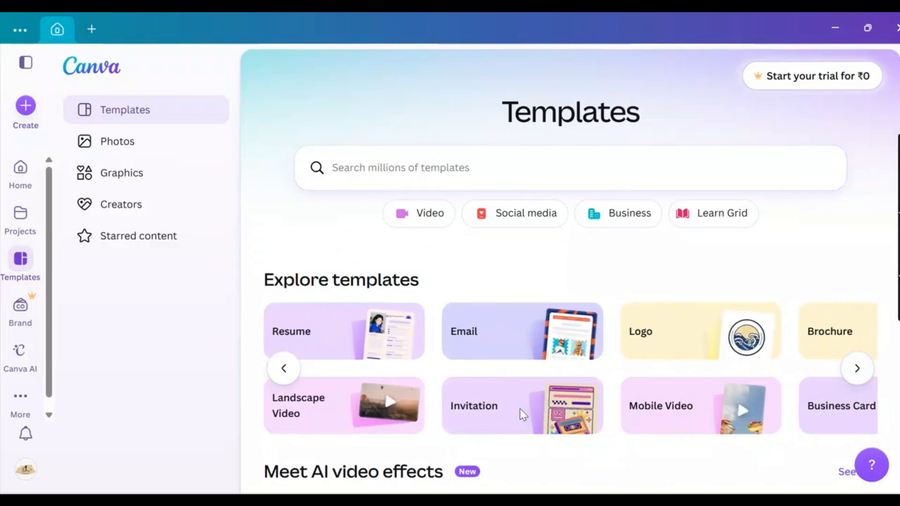
pyautogui.click(523, 414)
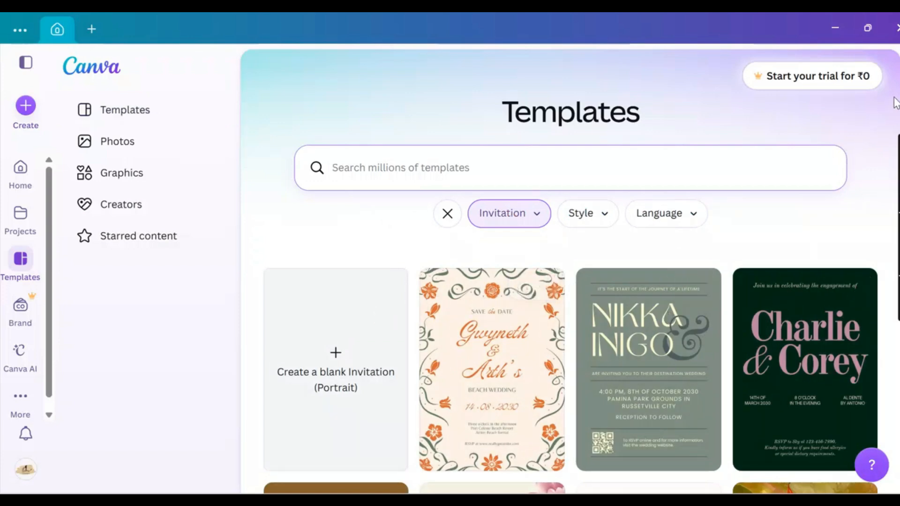
pyautogui.scroll(-9, 570, 272)
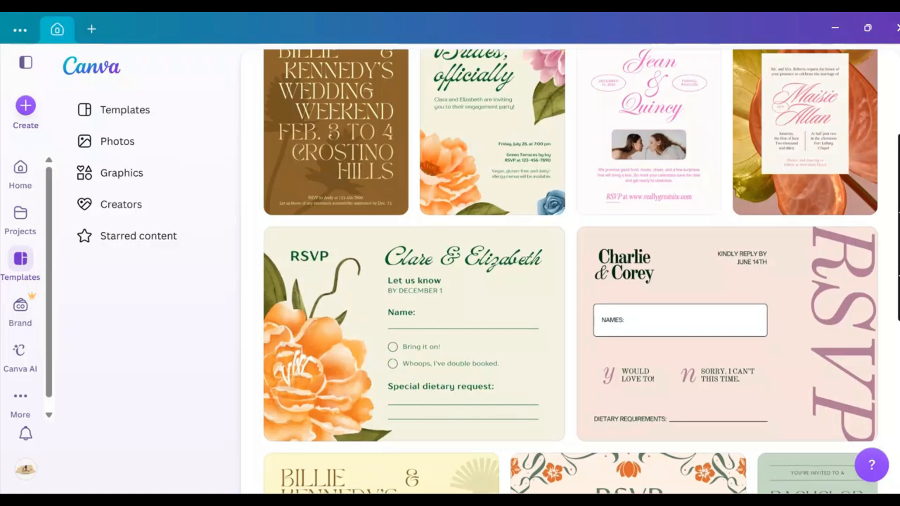
pyautogui.scroll(-3, 570, 271)
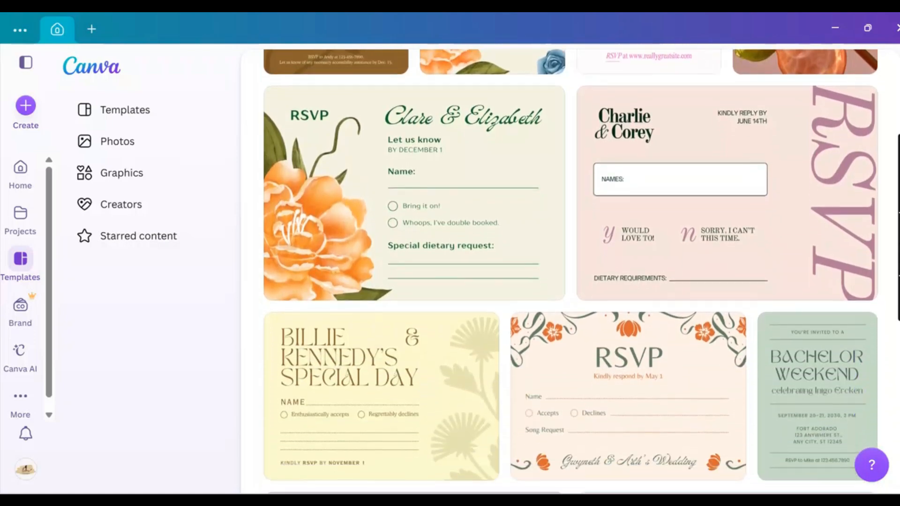
pyautogui.scroll(-9, 570, 272)
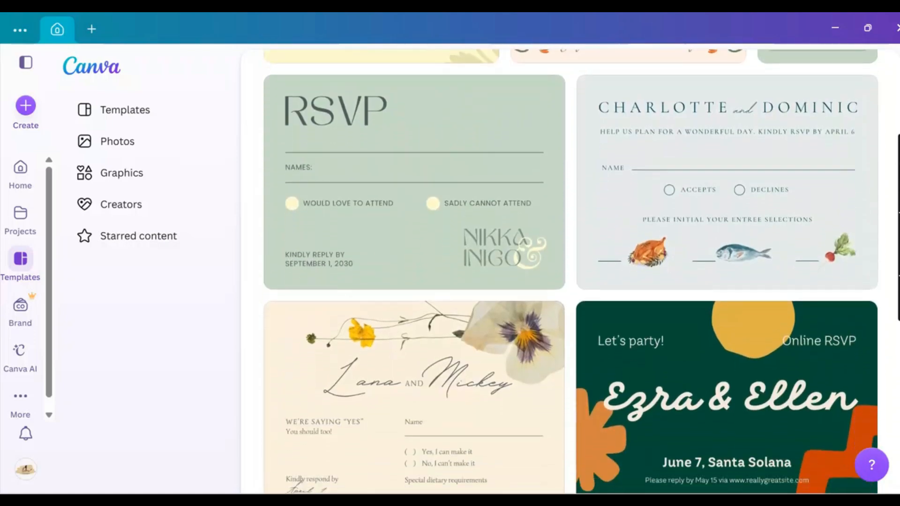
pyautogui.scroll(15, 393, 337)
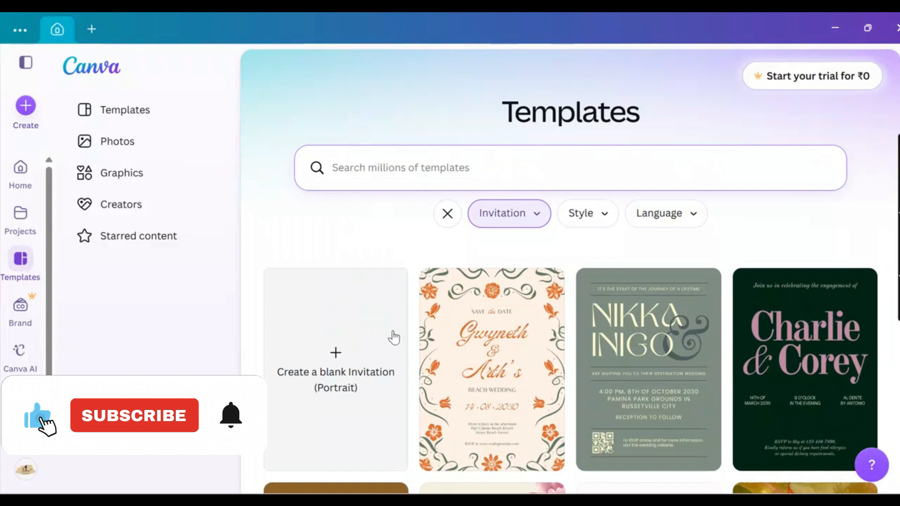
# Create a blank portrait Invitation (A6) design and select its empty page
pyautogui.click(342, 368)
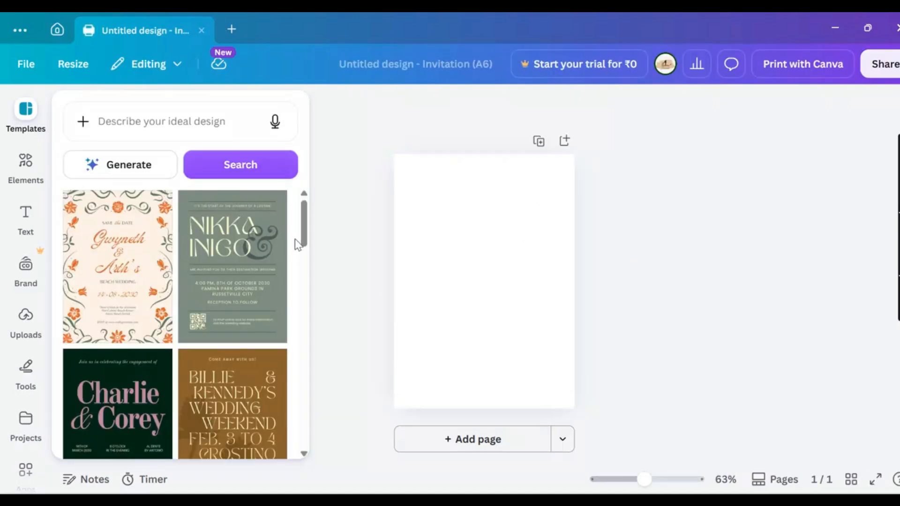
pyautogui.moveTo(306, 234); pyautogui.dragTo(302, 183)
pyautogui.click(505, 260)
# Search the Elements library for 'background' graphics
pyautogui.click(22, 168)
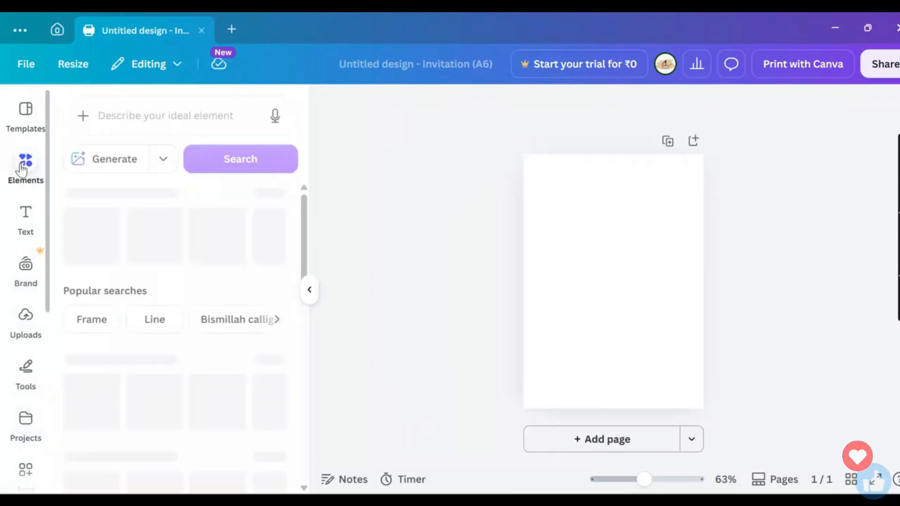
pyautogui.click(159, 118)
pyautogui.write('backg')
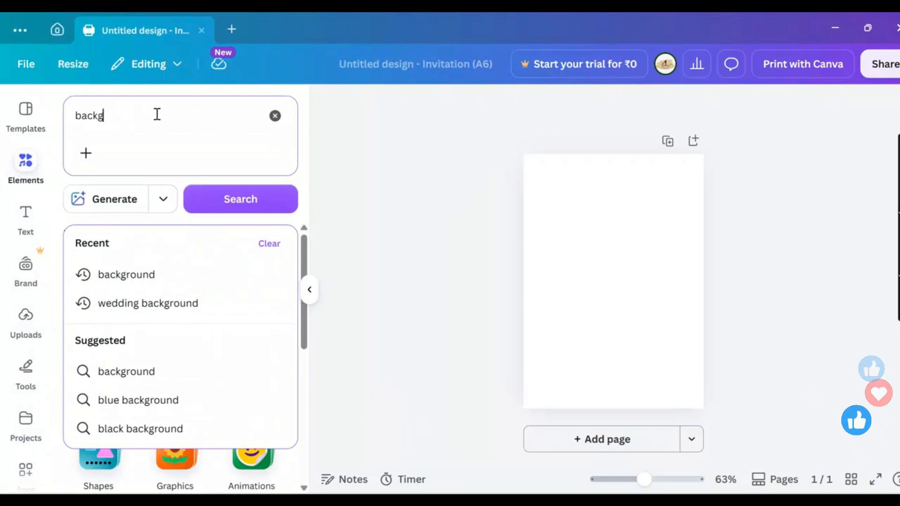
pyautogui.write('round')
pyautogui.press('Return')
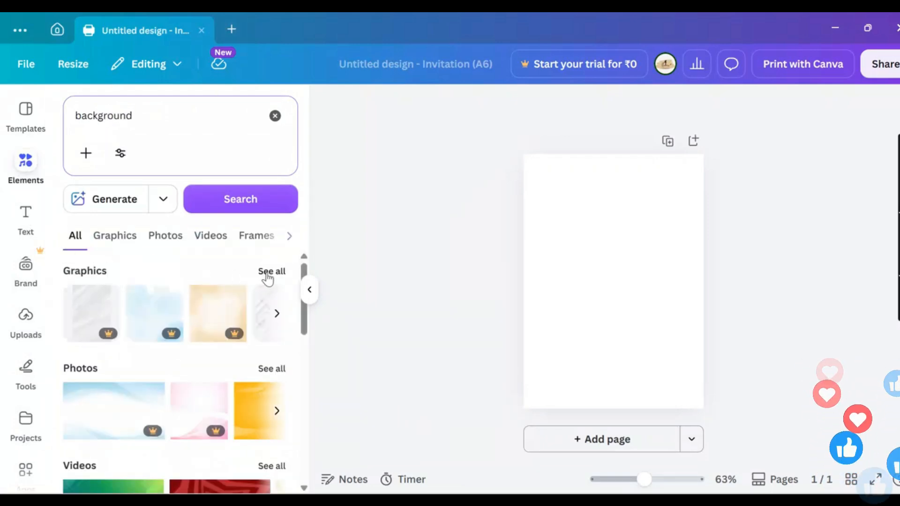
pyautogui.click(115, 241)
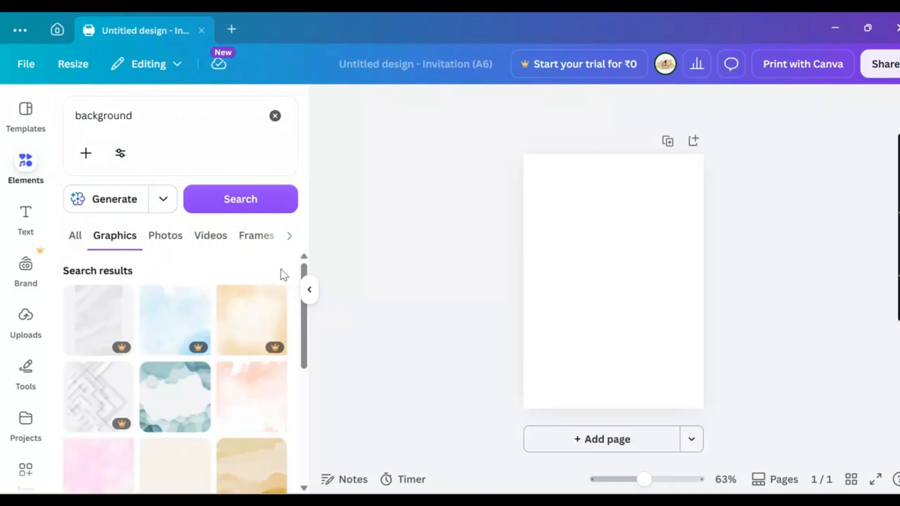
pyautogui.moveTo(305, 328); pyautogui.dragTo(314, 458)
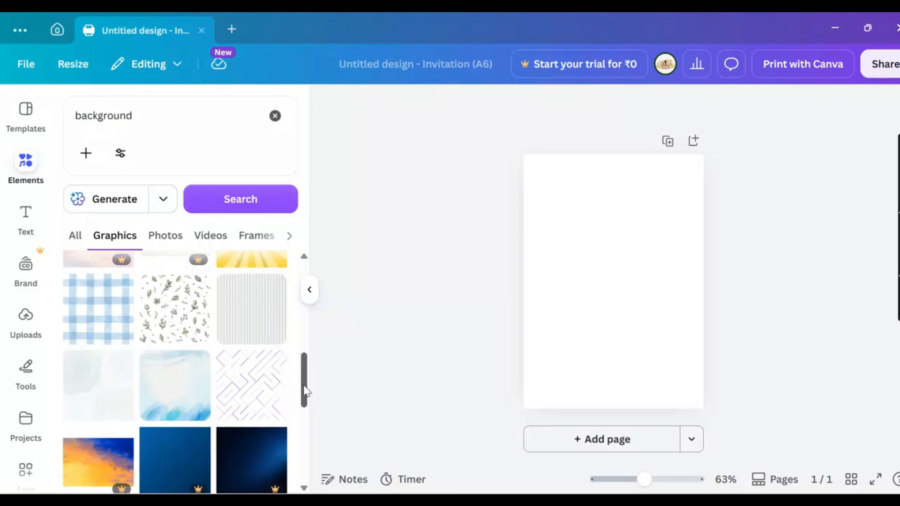
pyautogui.moveTo(304, 390); pyautogui.dragTo(305, 437)
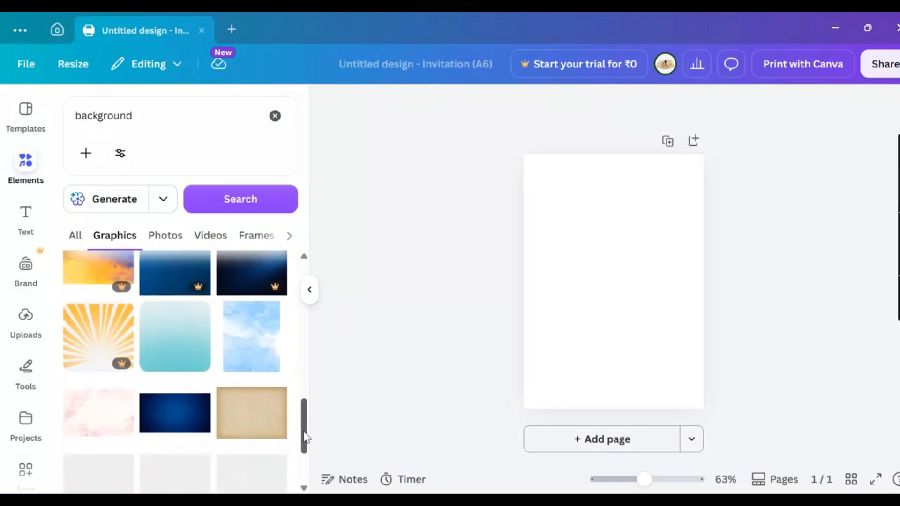
pyautogui.scroll(-2, 303, 443)
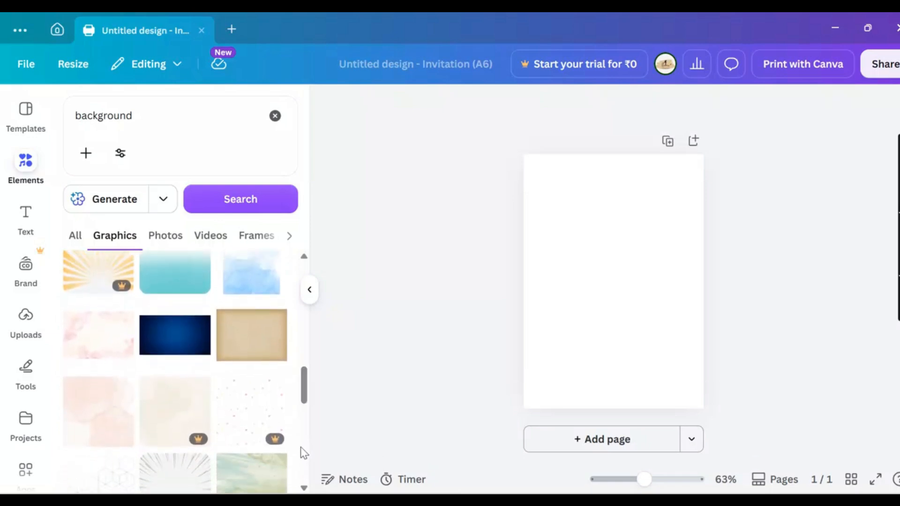
# Add the pale peach watercolour graphic and stretch it to fill the whole page
pyautogui.click(86, 415)
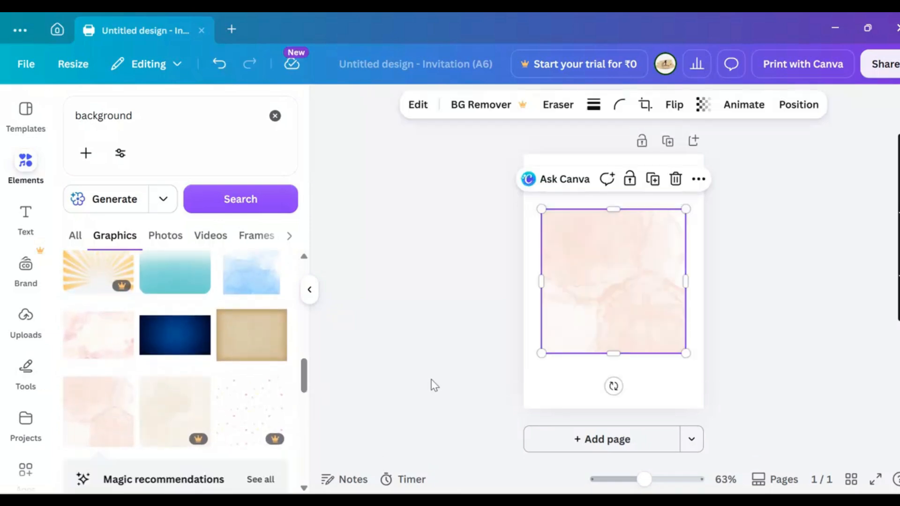
pyautogui.moveTo(585, 241); pyautogui.dragTo(576, 204)
pyautogui.moveTo(675, 231)
pyautogui.mouseDown()
pyautogui.moveTo(715, 231)
pyautogui.moveTo(674, 224)
pyautogui.mouseUp()
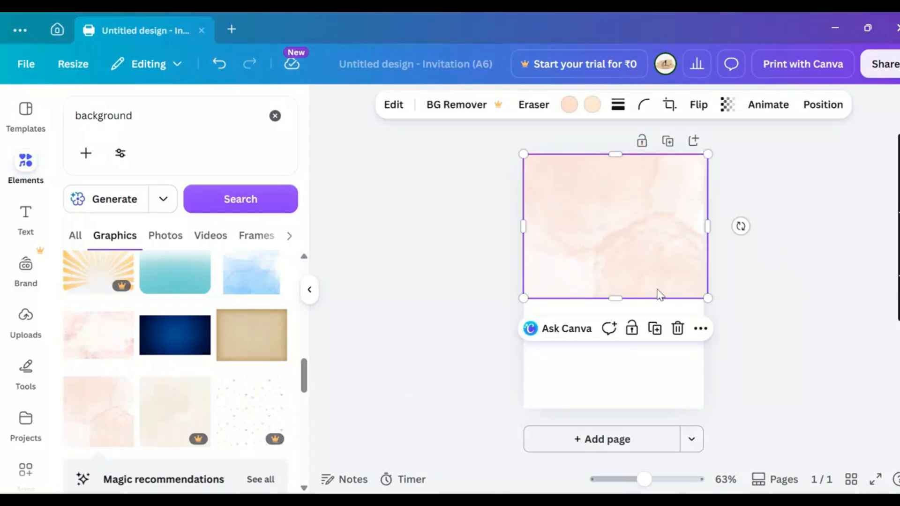
pyautogui.moveTo(619, 299); pyautogui.dragTo(619, 415)
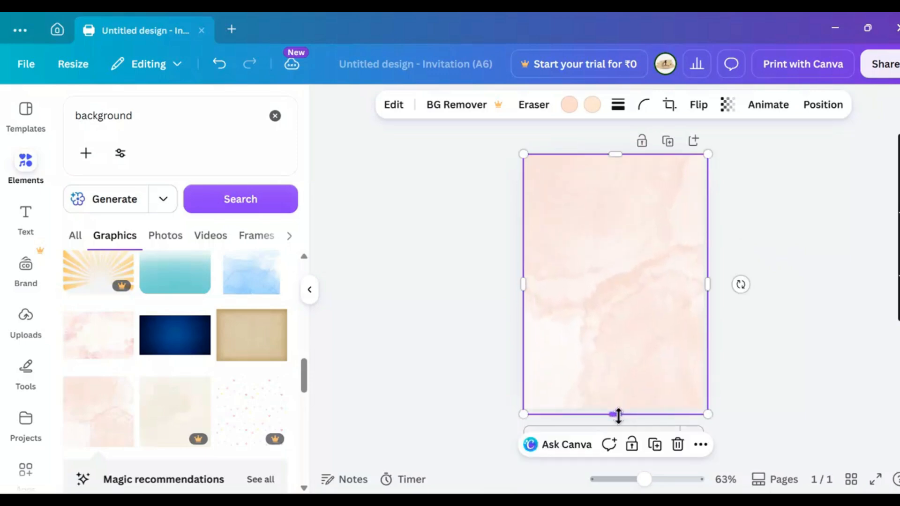
pyautogui.click(459, 322)
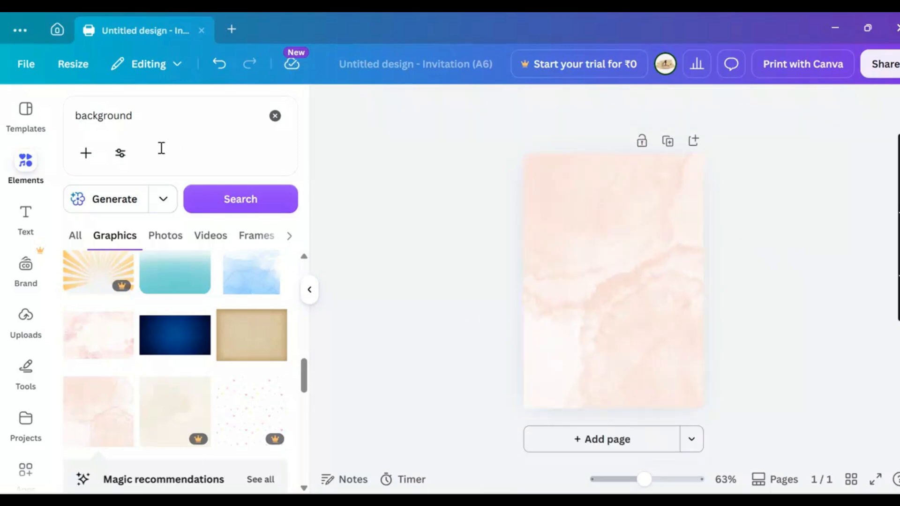
# Search 'wedding arch' graphics and add the round gold-ringed floral wreath to the page
pyautogui.click(276, 116)
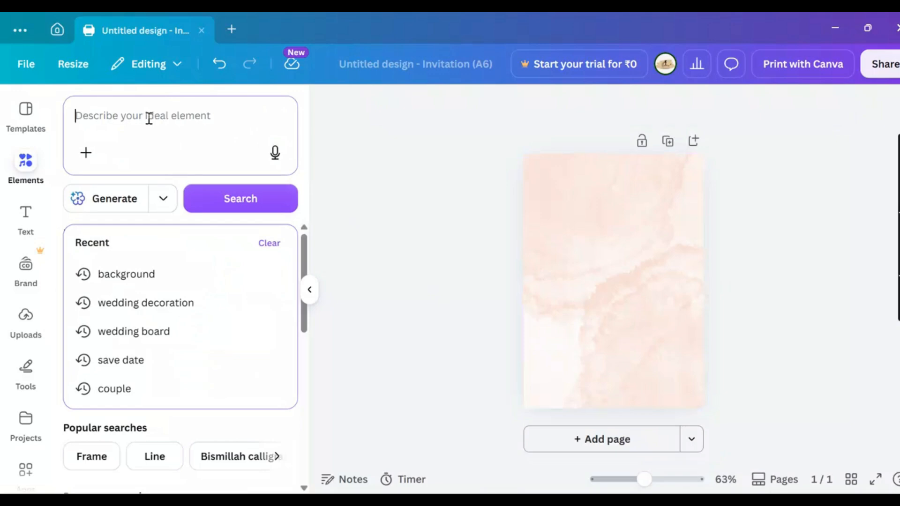
pyautogui.write('we')
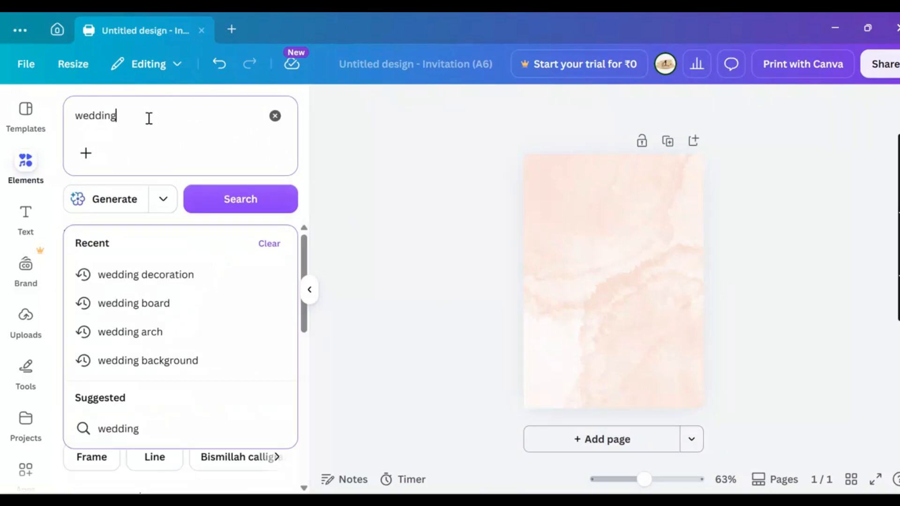
pyautogui.write('dding arch')
pyautogui.press('Return')
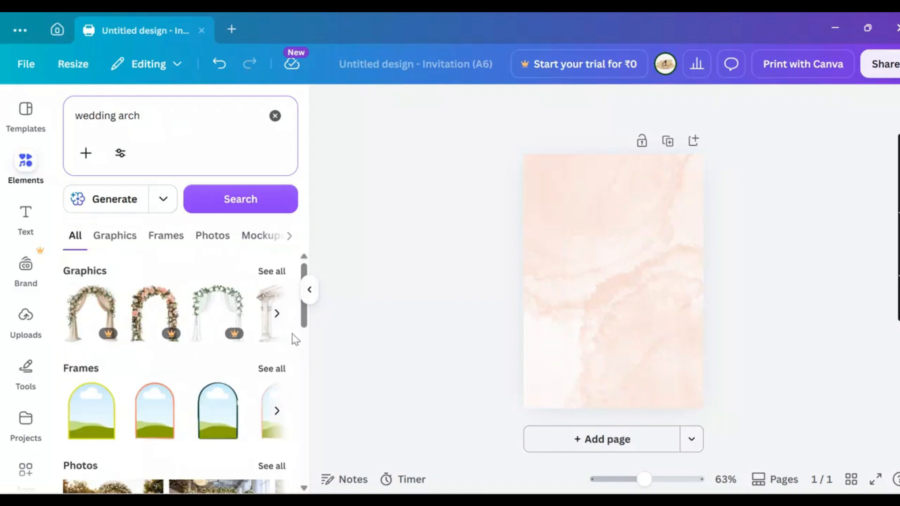
pyautogui.click(282, 274)
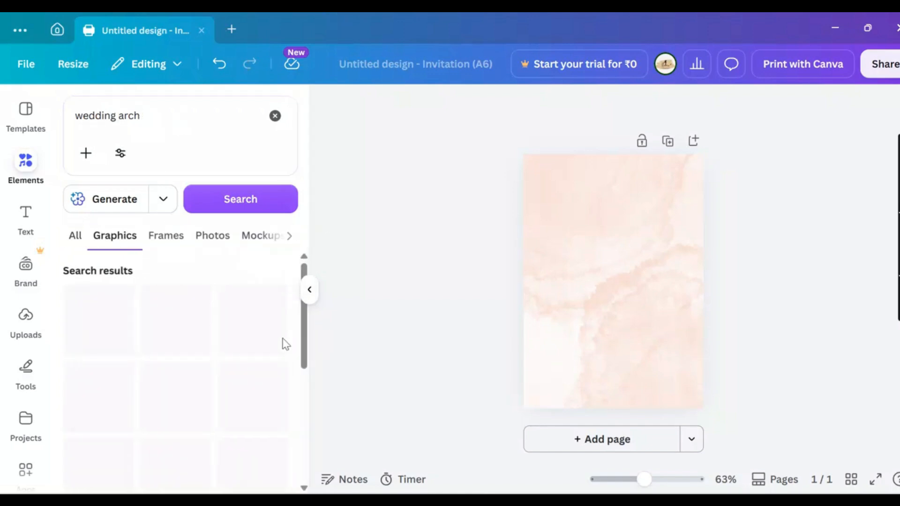
pyautogui.scroll(-5, 304, 352)
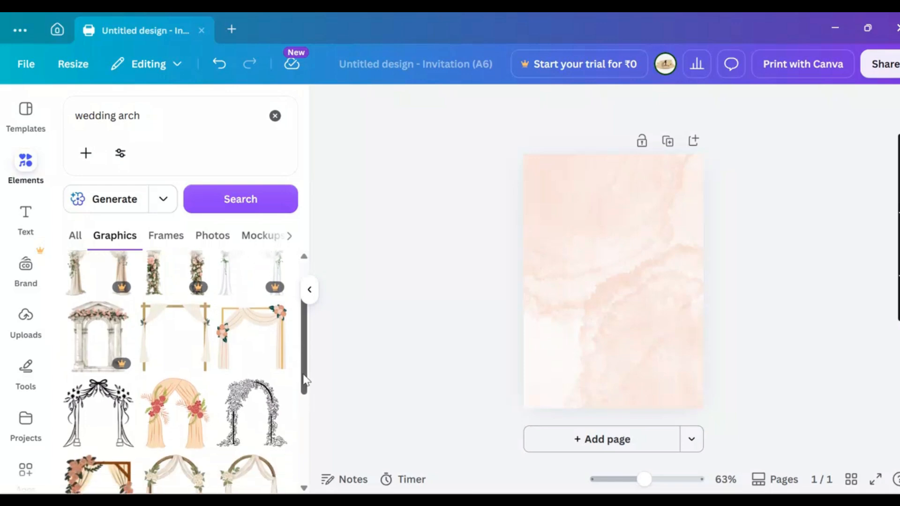
pyautogui.scroll(-2, 308, 448)
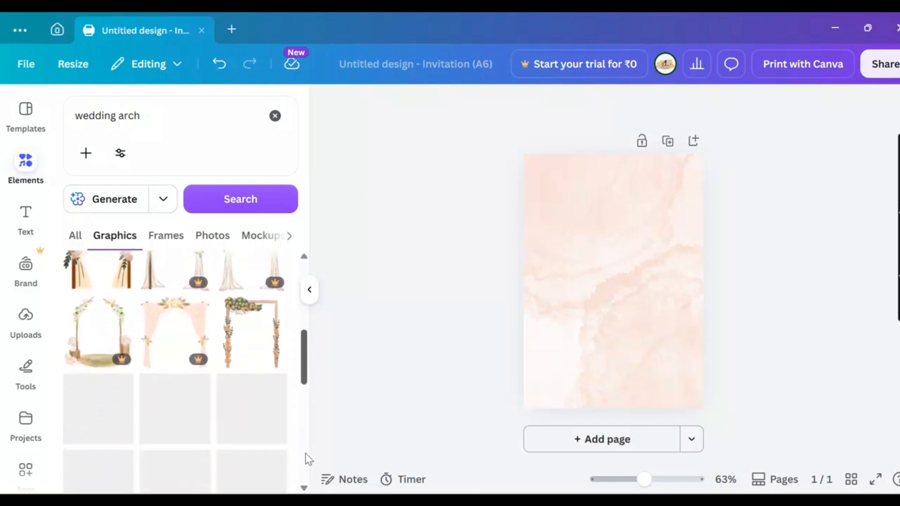
pyautogui.scroll(-2, 310, 464)
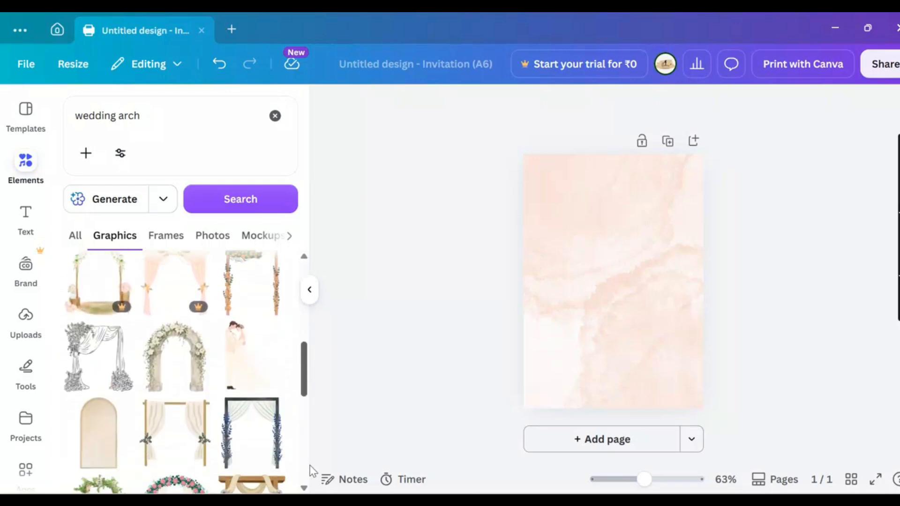
pyautogui.scroll(-6, 311, 473)
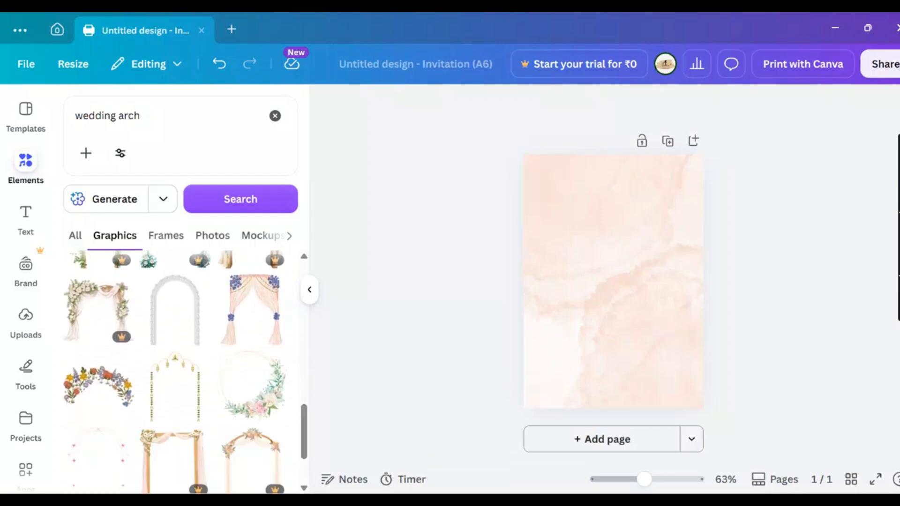
pyautogui.click(265, 400)
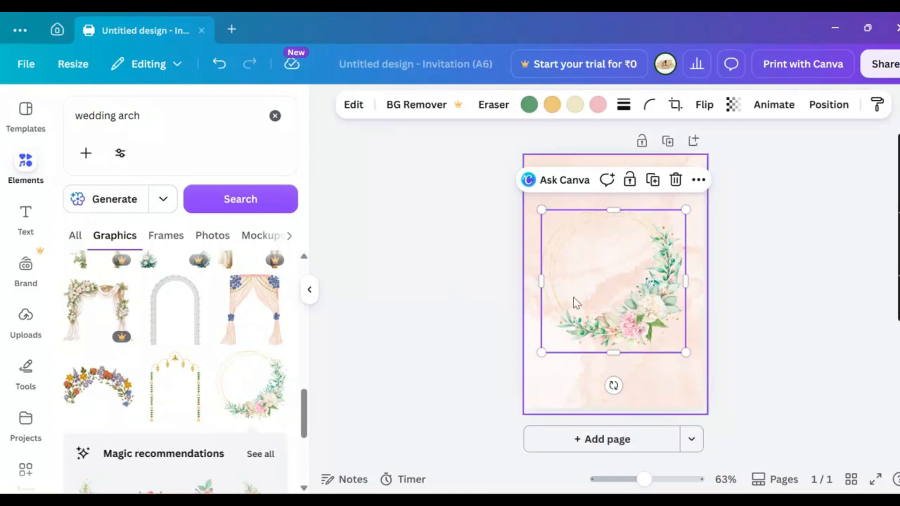
# Rotate the wreath about -167° so its flowers crown the top, near the page top
pyautogui.moveTo(622, 305); pyautogui.dragTo(617, 259)
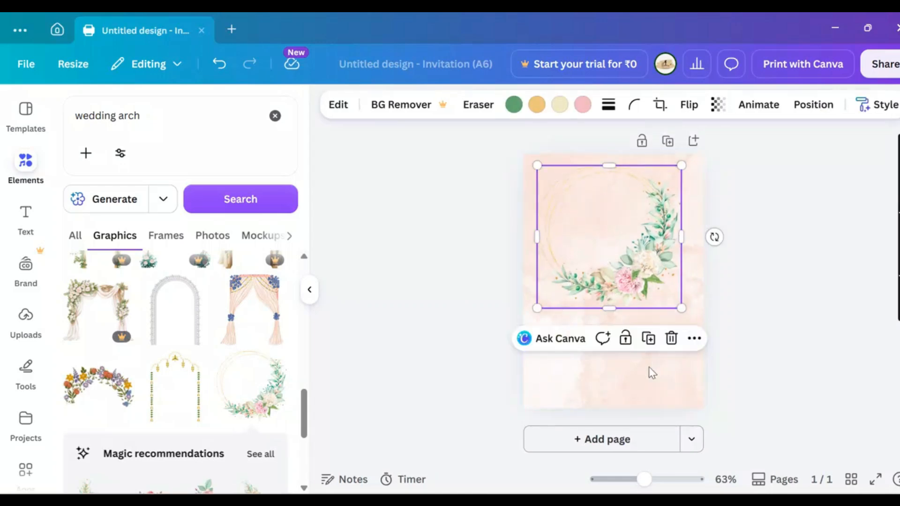
pyautogui.click(780, 389)
pyautogui.click(616, 267)
pyautogui.moveTo(713, 235); pyautogui.dragTo(544, 179)
pyautogui.moveTo(614, 220)
pyautogui.mouseDown()
pyautogui.moveTo(615, 190)
pyautogui.moveTo(614, 204)
pyautogui.mouseUp()
# Centre the wreath horizontally and fine-tune its rotation angle
pyautogui.click(826, 259)
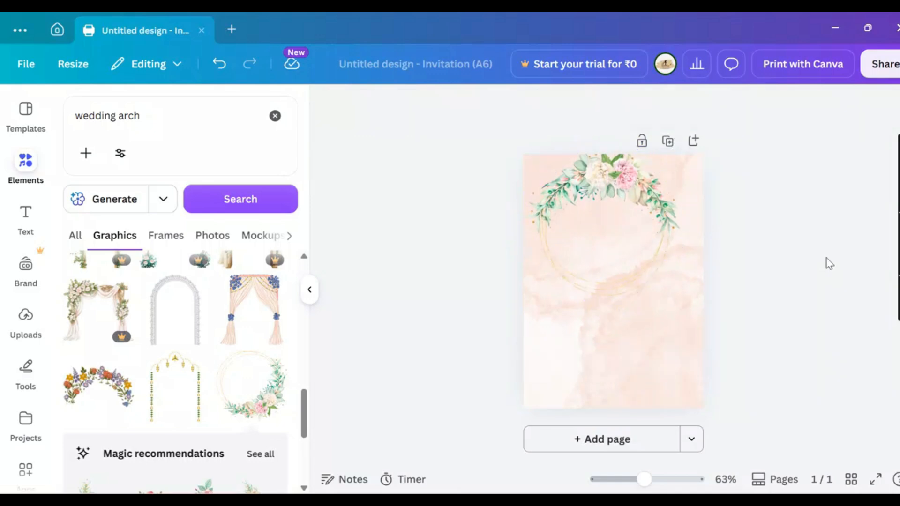
pyautogui.moveTo(638, 245); pyautogui.dragTo(639, 245)
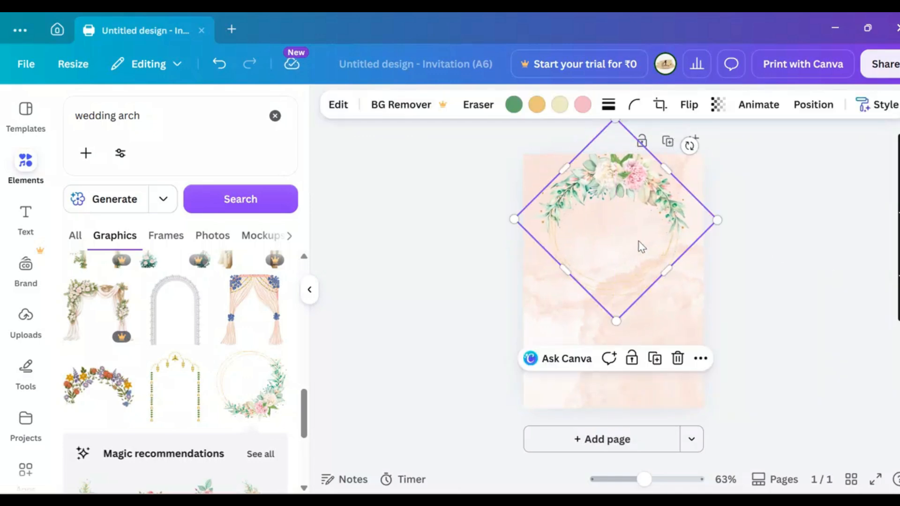
pyautogui.click(764, 290)
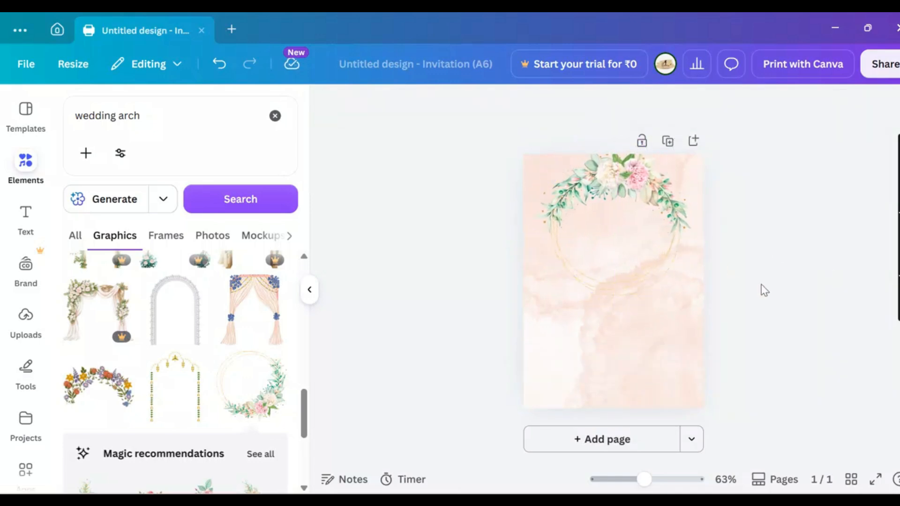
pyautogui.click(664, 252)
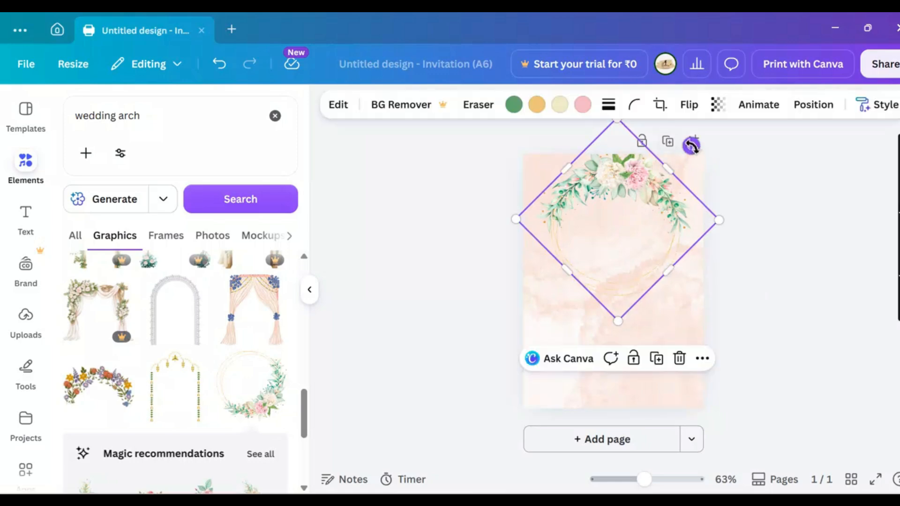
pyautogui.moveTo(691, 146); pyautogui.dragTo(687, 144)
pyautogui.click(770, 287)
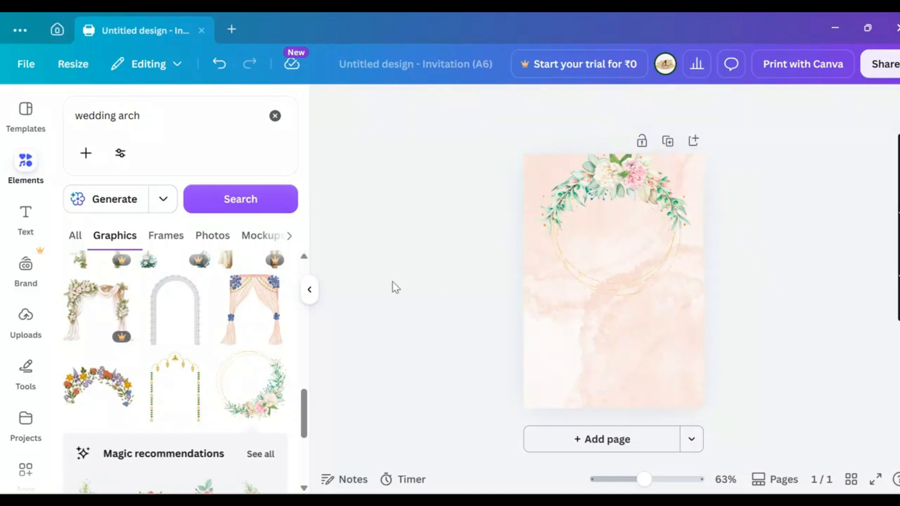
pyautogui.moveTo(302, 403); pyautogui.dragTo(327, 277)
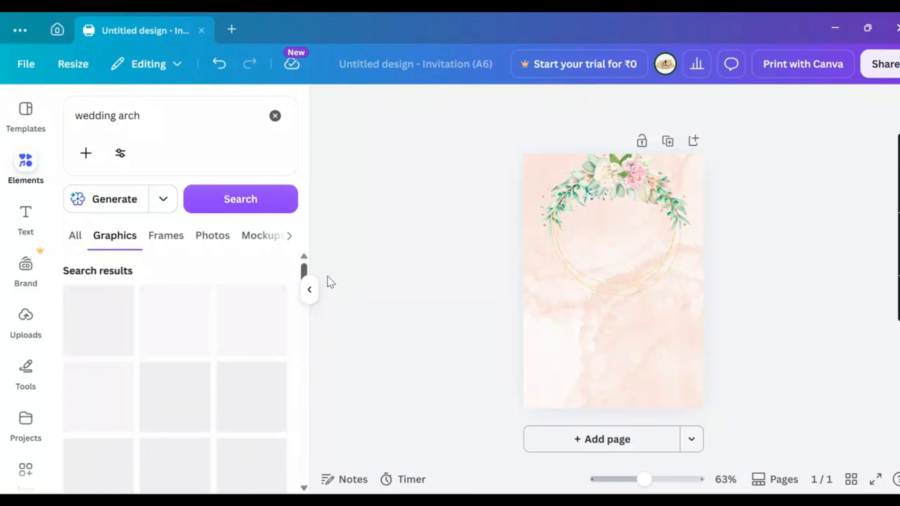
# Add the navy-suited 'muslim wedding couple' illustration, shrunk and centred inside the wreath
pyautogui.click(276, 116)
pyautogui.write('musli')
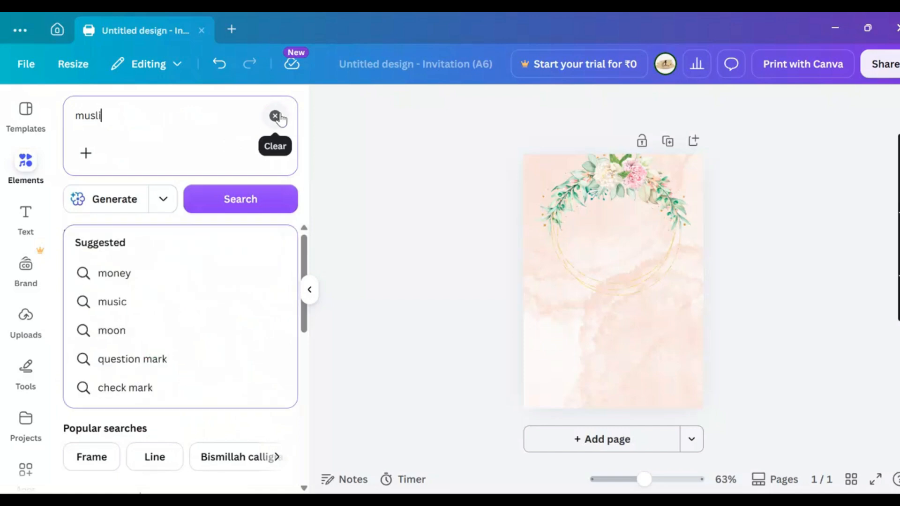
pyautogui.write('m cou')
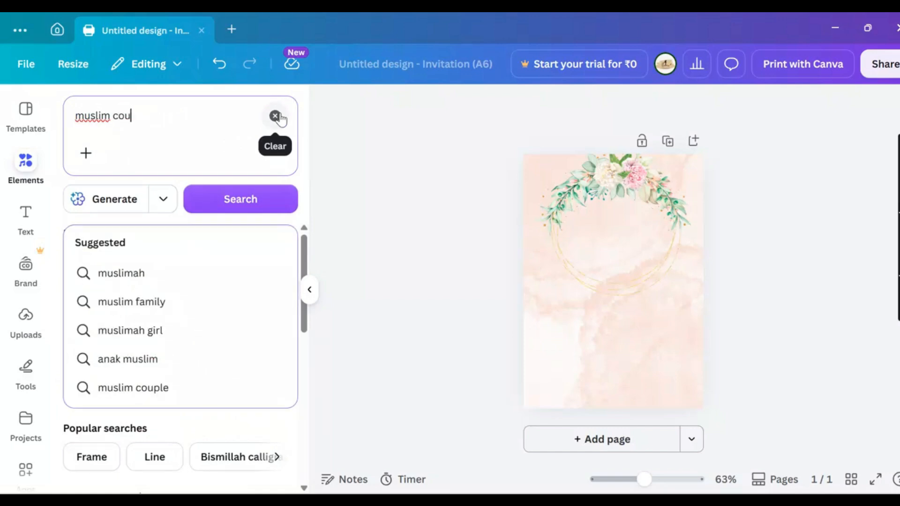
pyautogui.write('p')
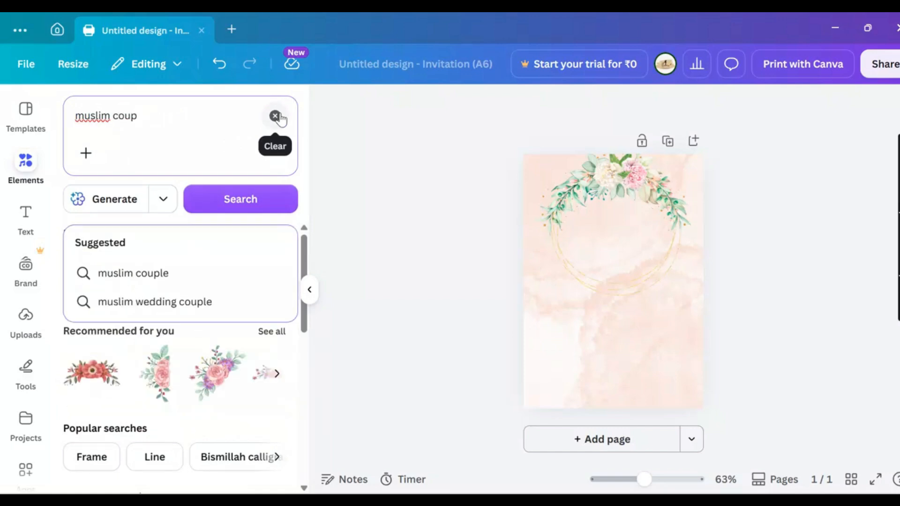
pyautogui.click(181, 302)
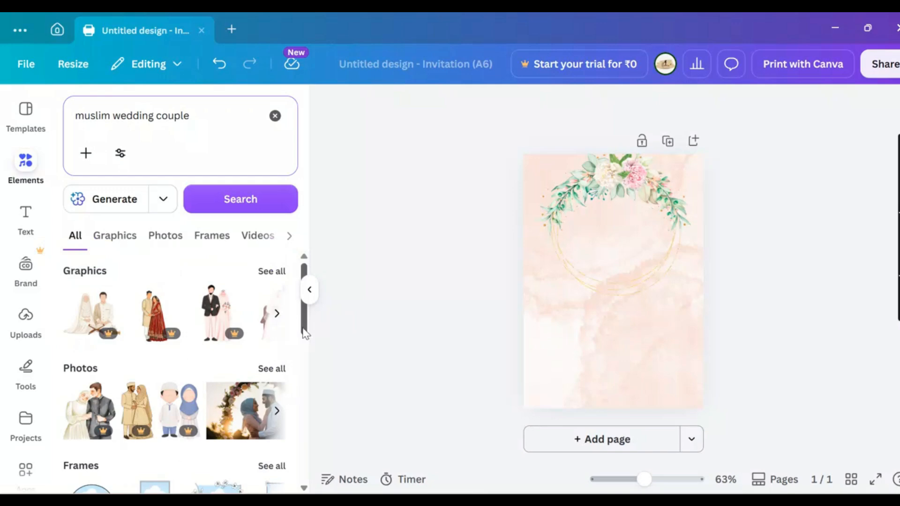
pyautogui.click(274, 272)
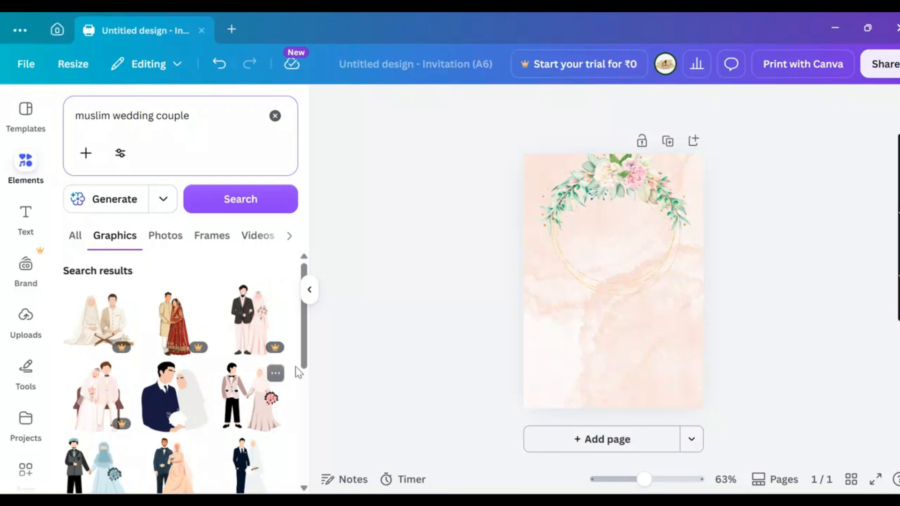
pyautogui.moveTo(307, 356); pyautogui.dragTo(306, 384)
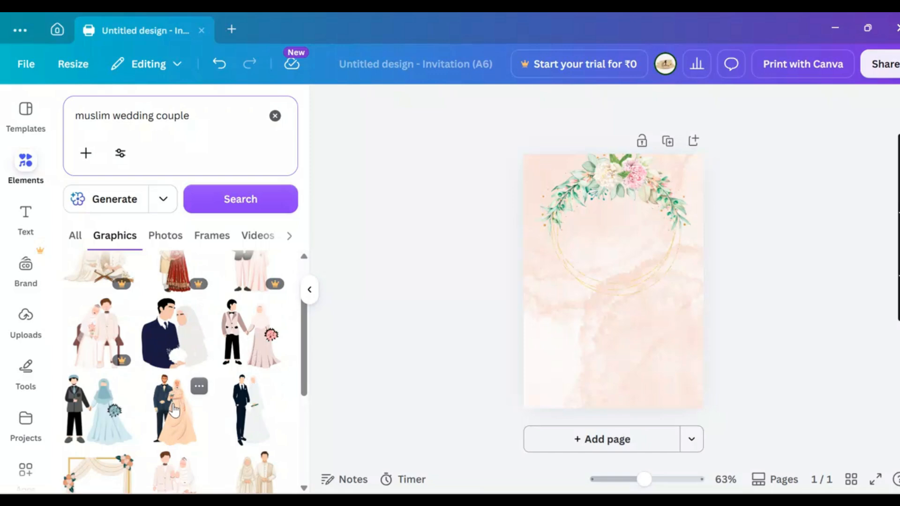
pyautogui.click(173, 325)
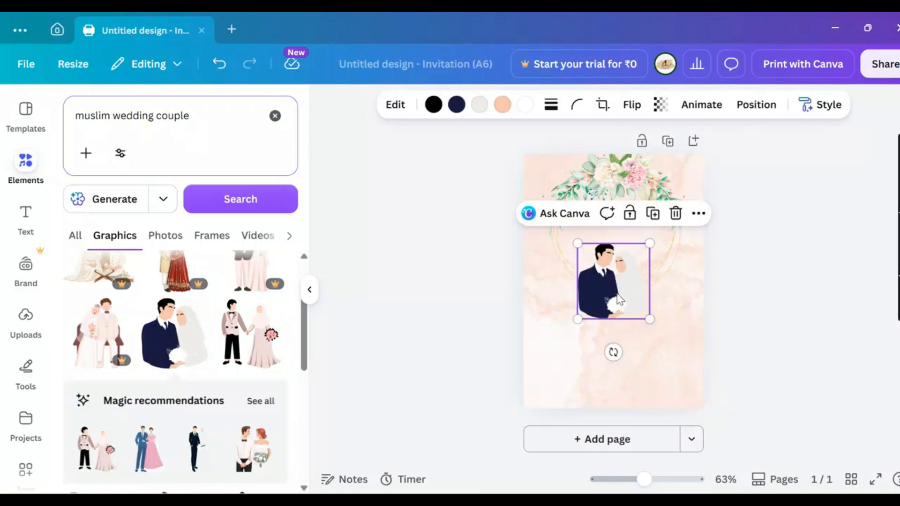
pyautogui.moveTo(619, 299); pyautogui.dragTo(620, 263)
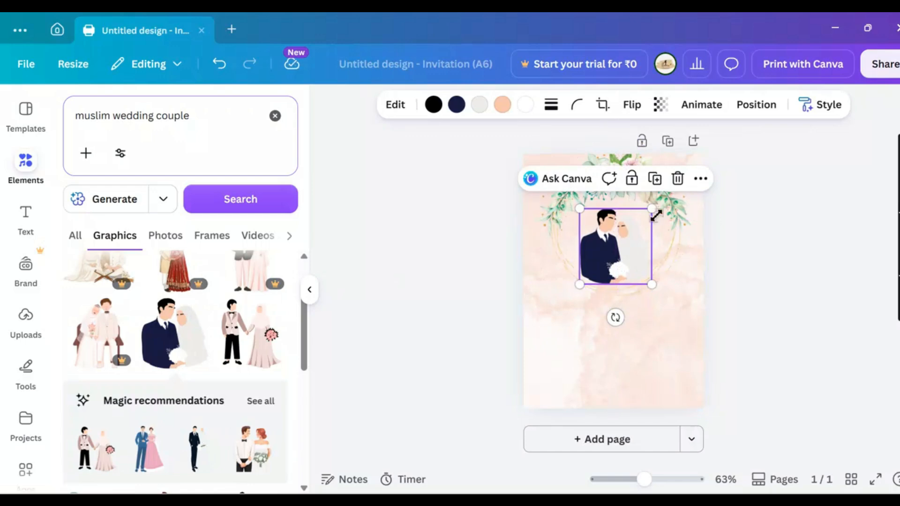
pyautogui.moveTo(650, 211); pyautogui.dragTo(641, 220)
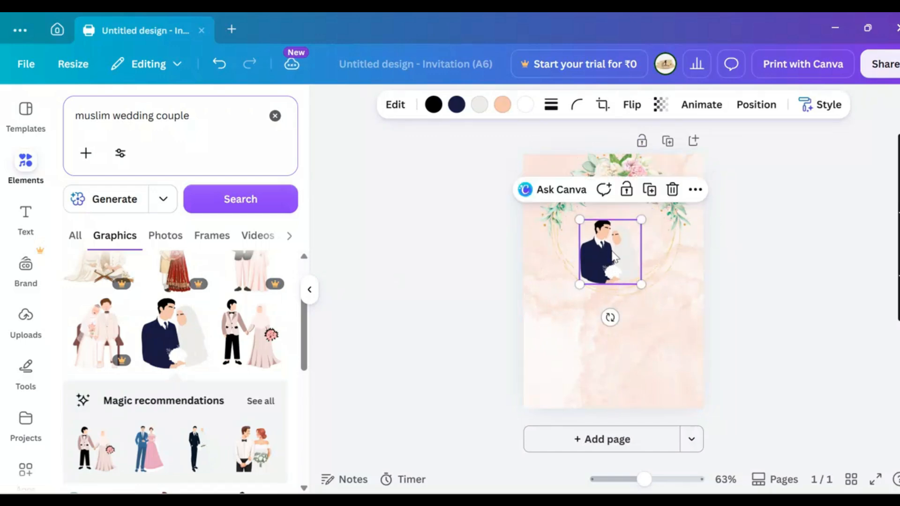
pyautogui.moveTo(613, 256); pyautogui.dragTo(620, 244)
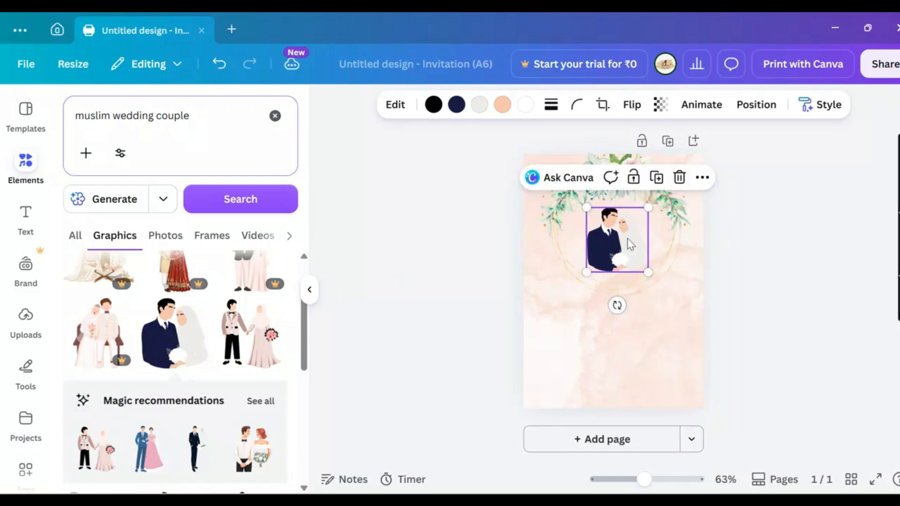
pyautogui.click(764, 259)
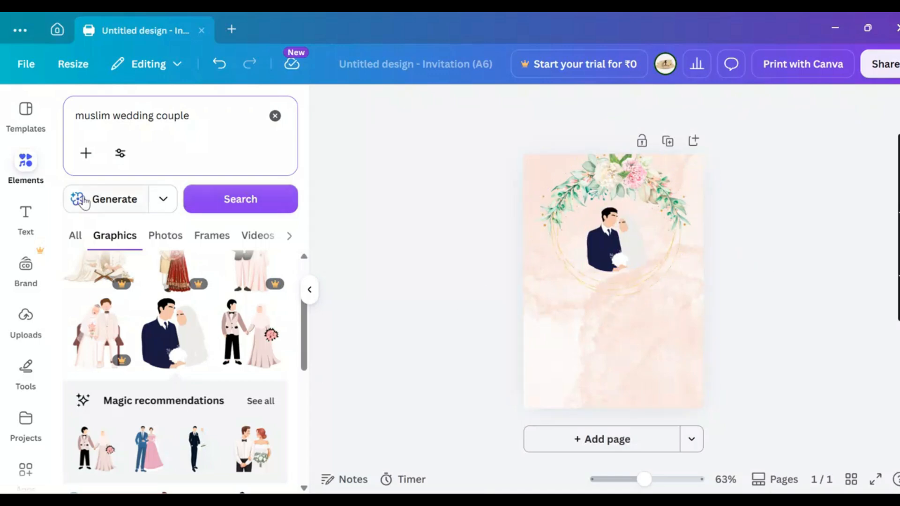
# Add the Seasonal Exclusives text combination and move it centred below the wreath
pyautogui.click(26, 215)
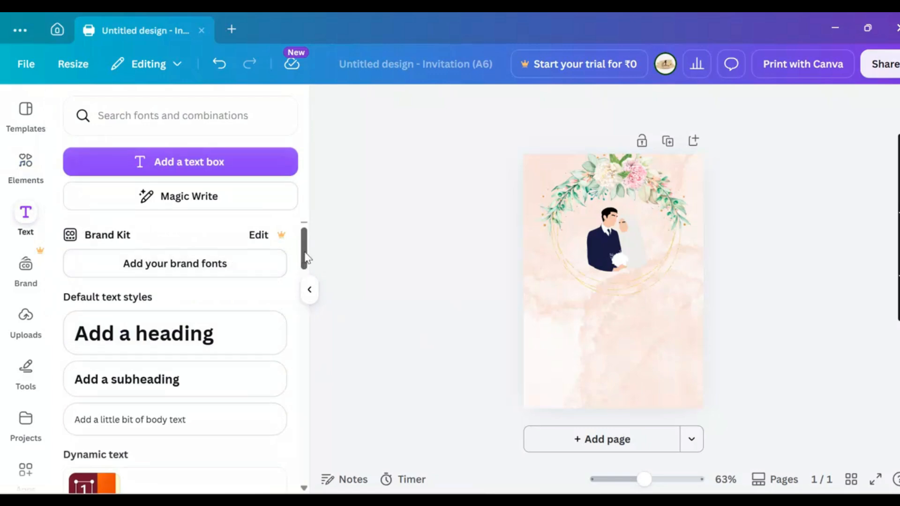
pyautogui.moveTo(305, 257); pyautogui.dragTo(305, 416)
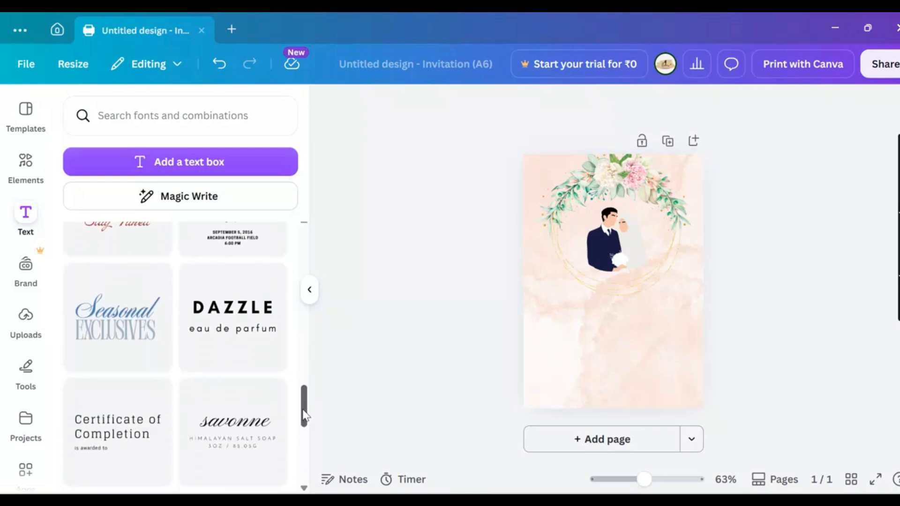
pyautogui.click(127, 343)
pyautogui.click(550, 307)
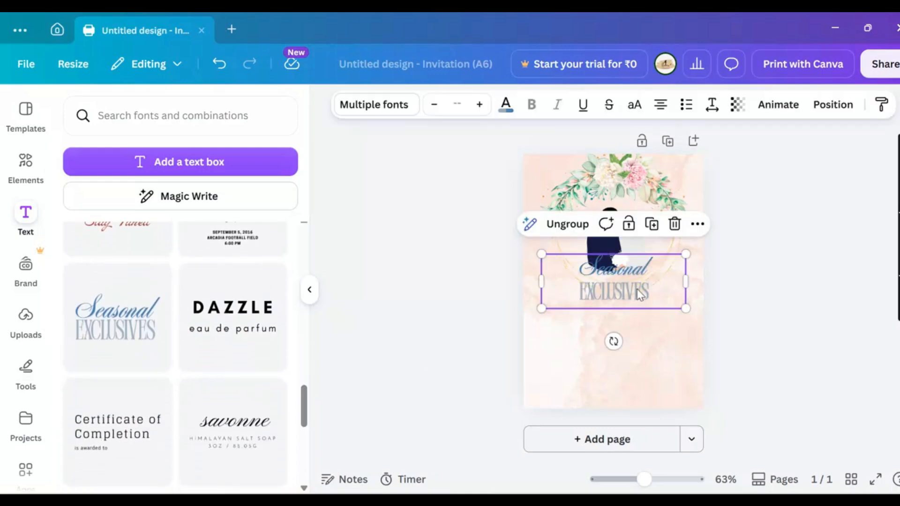
pyautogui.moveTo(639, 295); pyautogui.dragTo(640, 335)
pyautogui.click(658, 315)
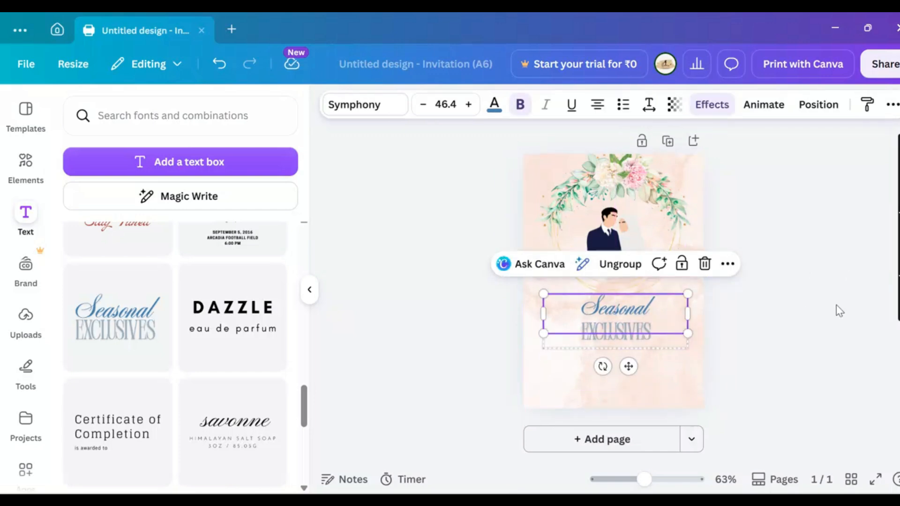
# Replace 'Seasonal' with 'Fatima', '&' and 'Ali' on three separate lines
pyautogui.doubleClick(652, 303)
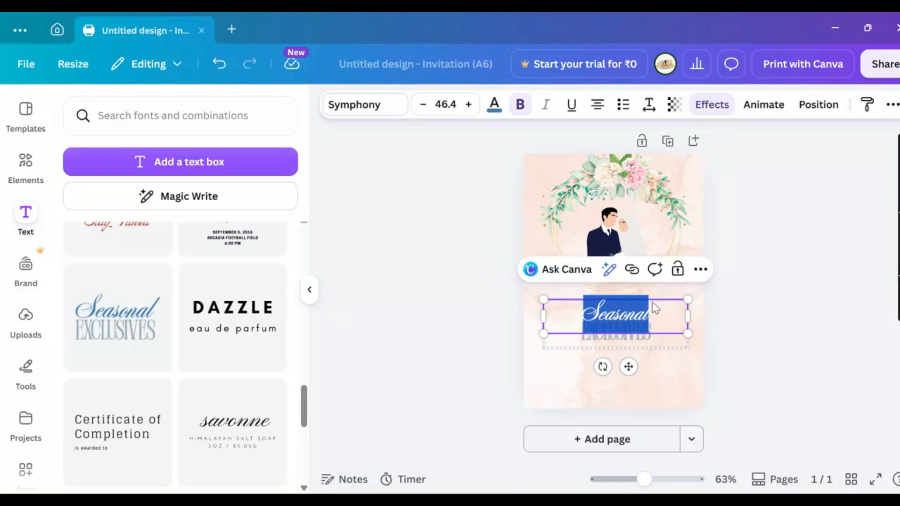
pyautogui.press('BackSpace')
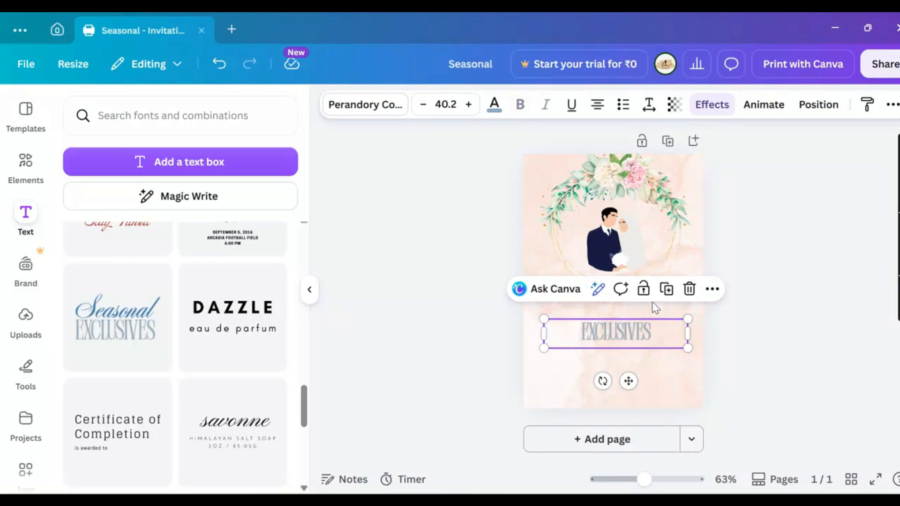
pyautogui.click(651, 302)
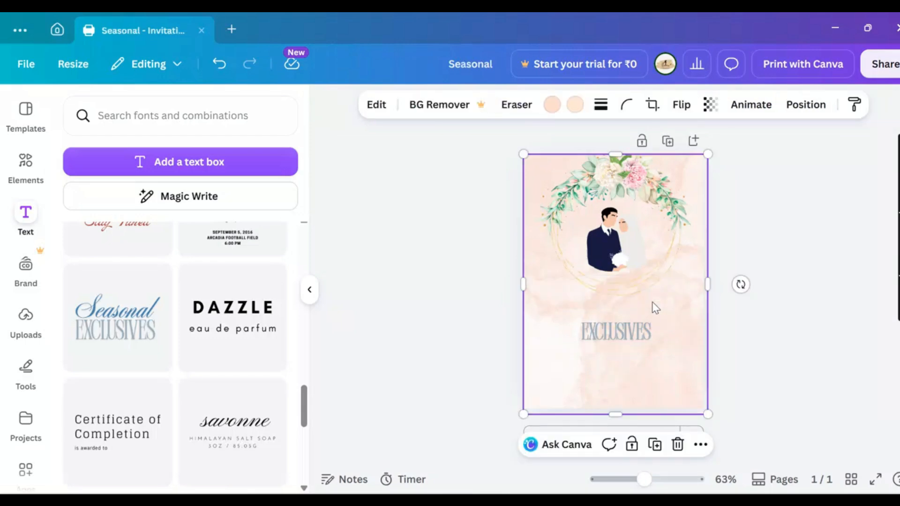
pyautogui.hotkey('ctrl', 'z')
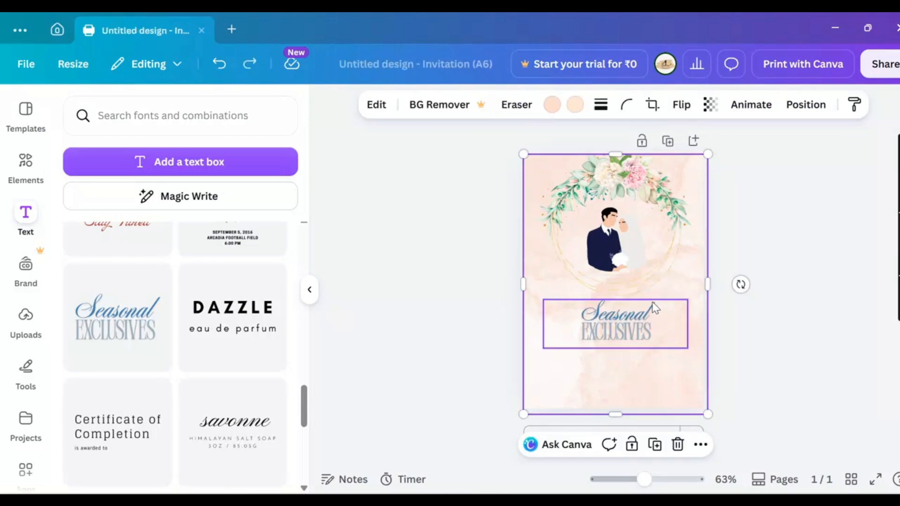
pyautogui.click(651, 302)
pyautogui.doubleClick(645, 312)
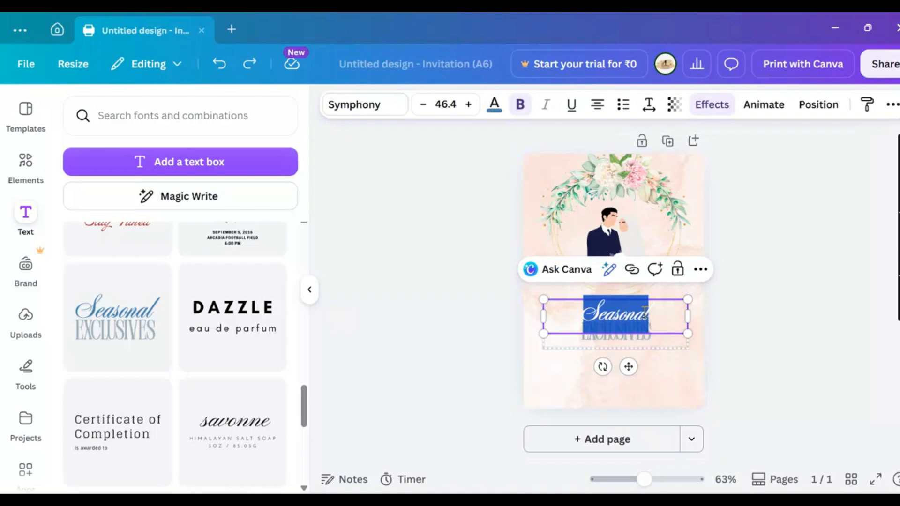
pyautogui.write('A')
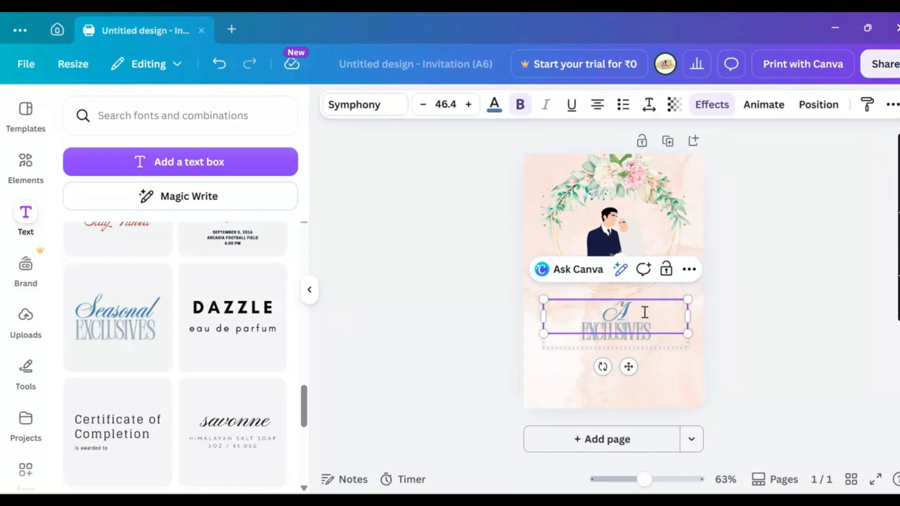
pyautogui.write('atima')
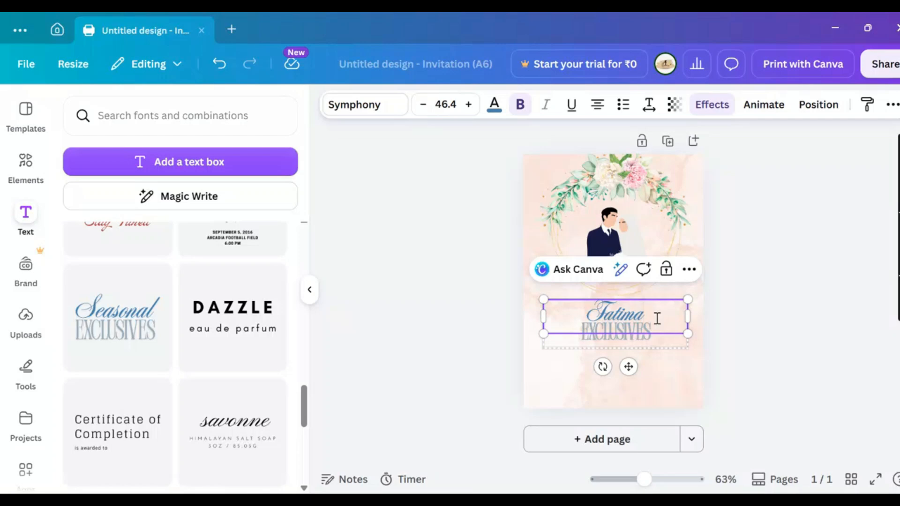
pyautogui.press('Return')
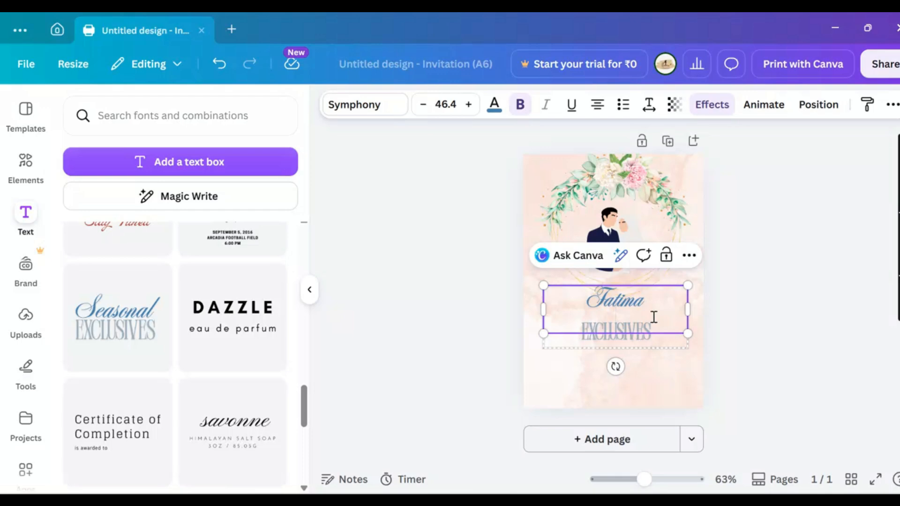
pyautogui.write('&')
pyautogui.press('Return')
pyautogui.write('Ali')
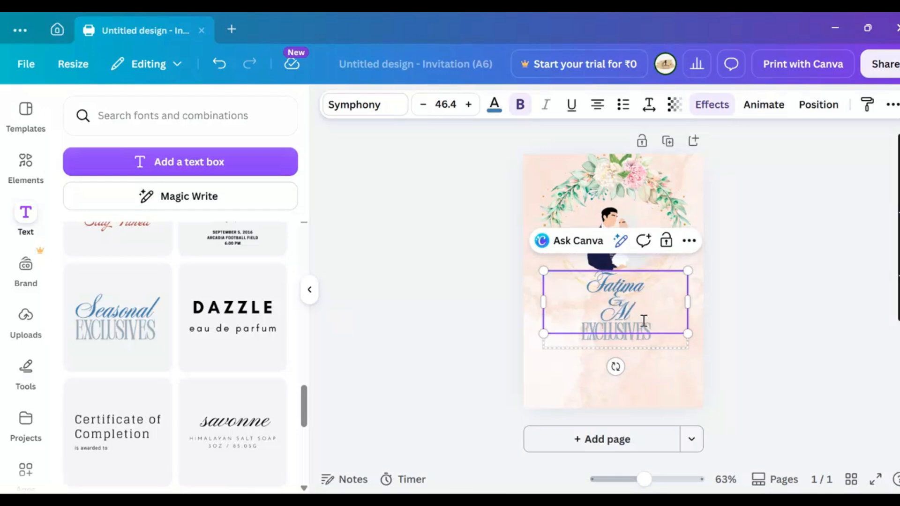
# Delete the EXCLUSIVES subtitle line
pyautogui.click(746, 356)
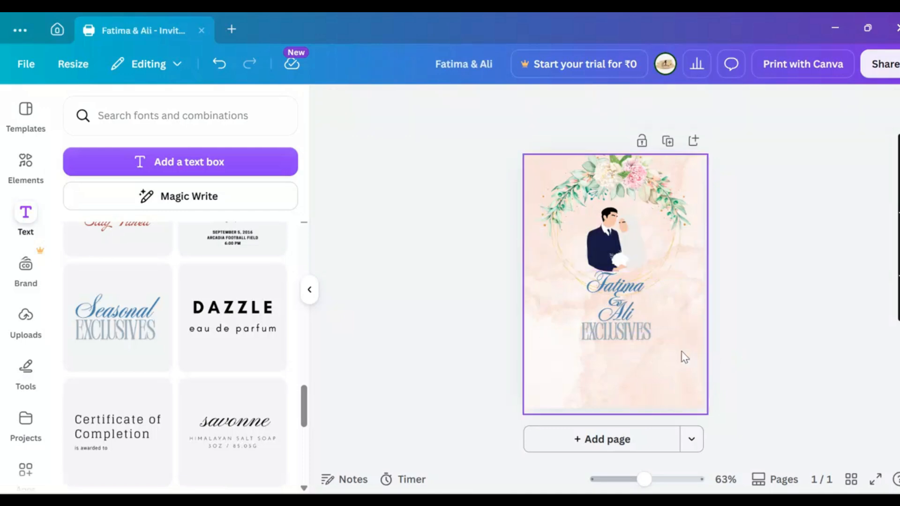
pyautogui.click(639, 332)
pyautogui.click(639, 331)
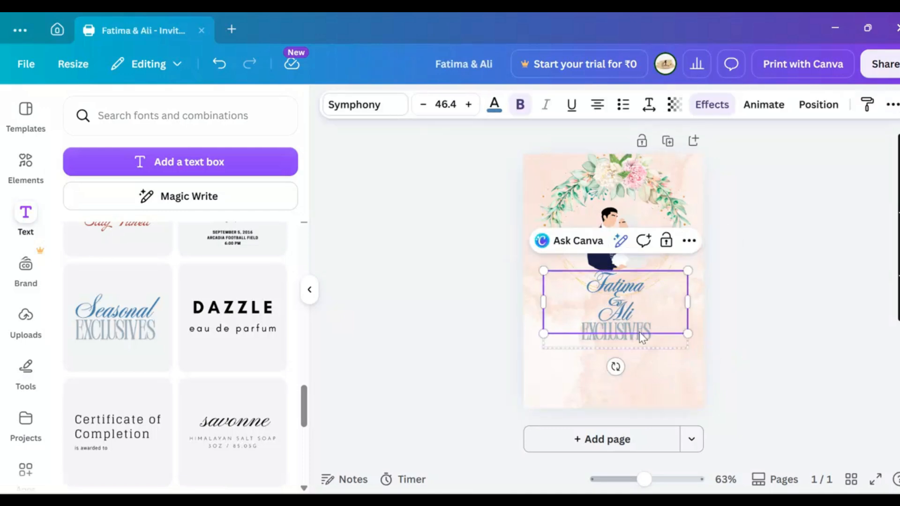
pyautogui.click(644, 339)
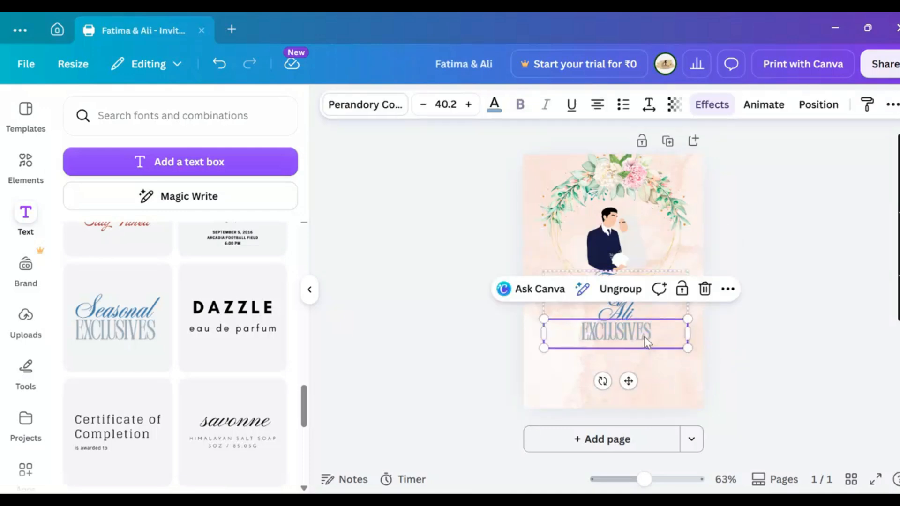
pyautogui.press('Delete')
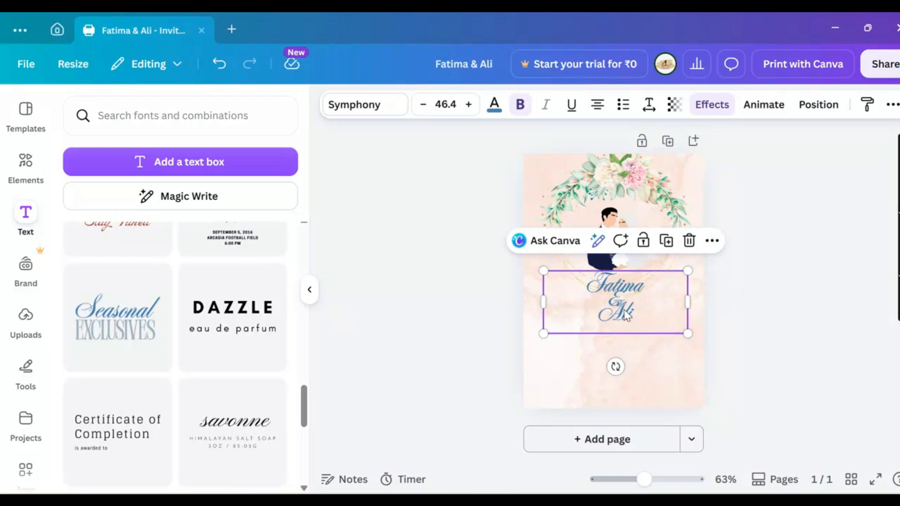
# Move the names lower and set their line spacing to 0.89
pyautogui.moveTo(627, 309); pyautogui.dragTo(624, 340)
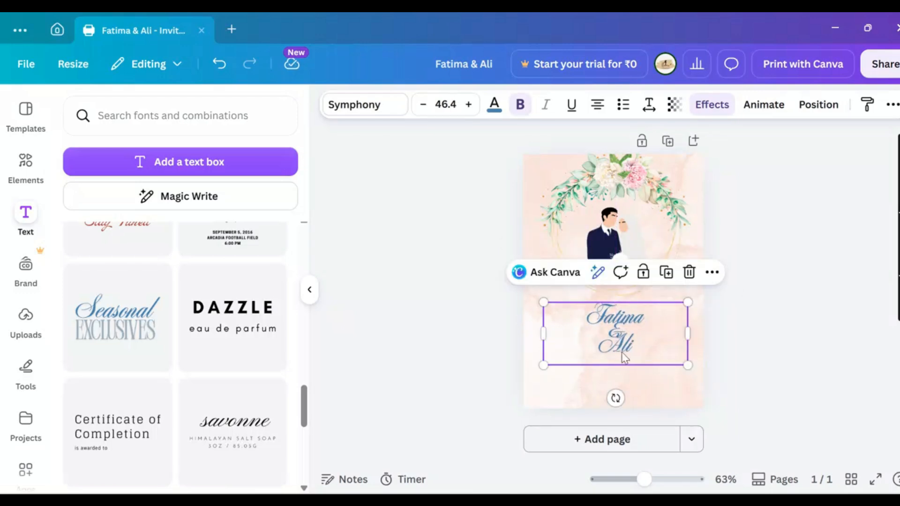
pyautogui.click(622, 106)
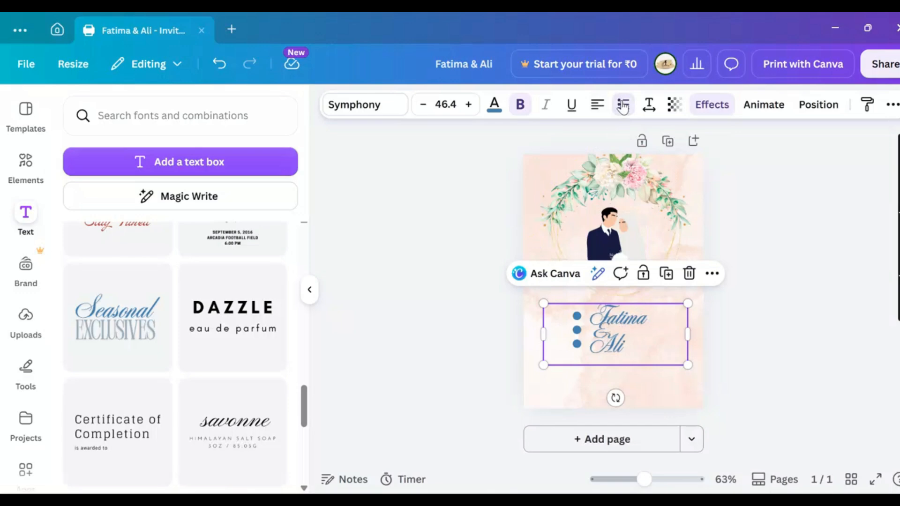
pyautogui.click(622, 106)
pyautogui.click(623, 106)
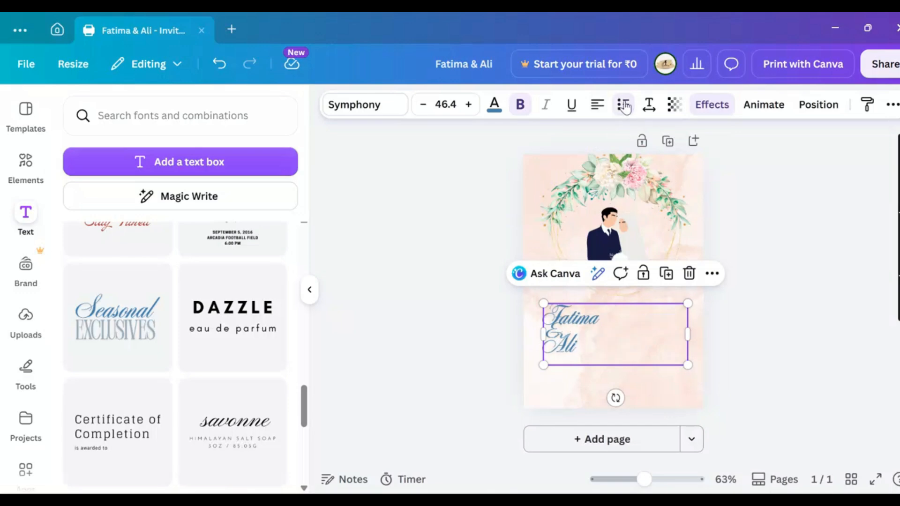
pyautogui.click(624, 106)
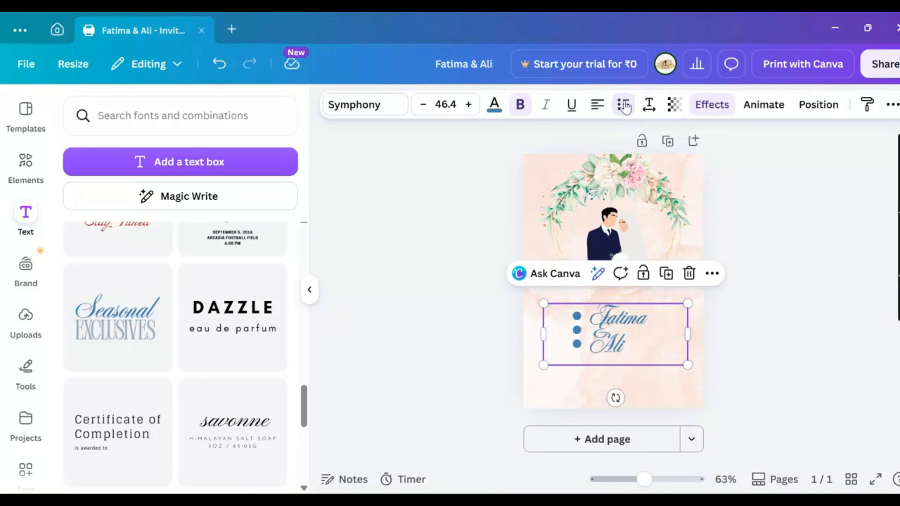
pyautogui.hotkey('ctrl', 'z')
pyautogui.hotkey('ctrl', 'z')
pyautogui.hotkey('ctrl', 'z')
pyautogui.hotkey('ctrl', 'z')
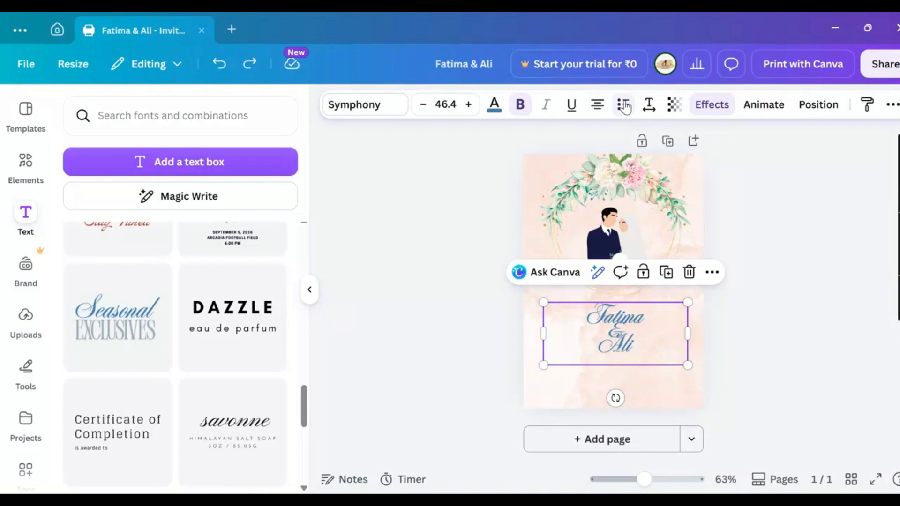
pyautogui.click(649, 106)
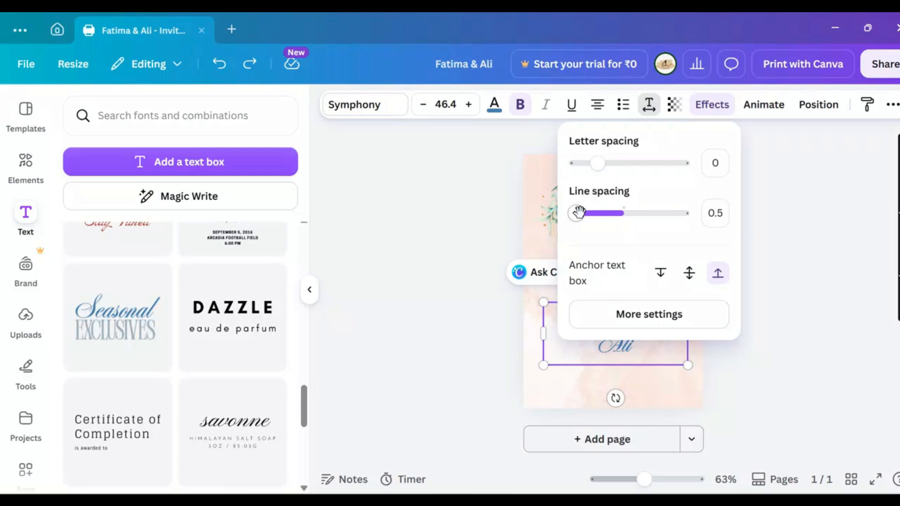
pyautogui.moveTo(579, 212); pyautogui.dragTo(596, 212)
pyautogui.click(760, 371)
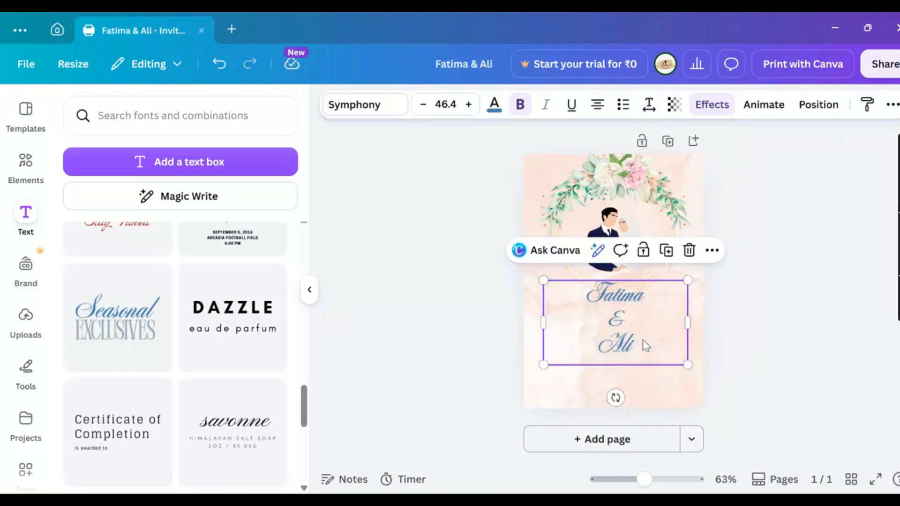
# Shrink the names to size 34.3 and centre them just below the wreath
pyautogui.moveTo(641, 343); pyautogui.dragTo(639, 357)
pyautogui.click(747, 344)
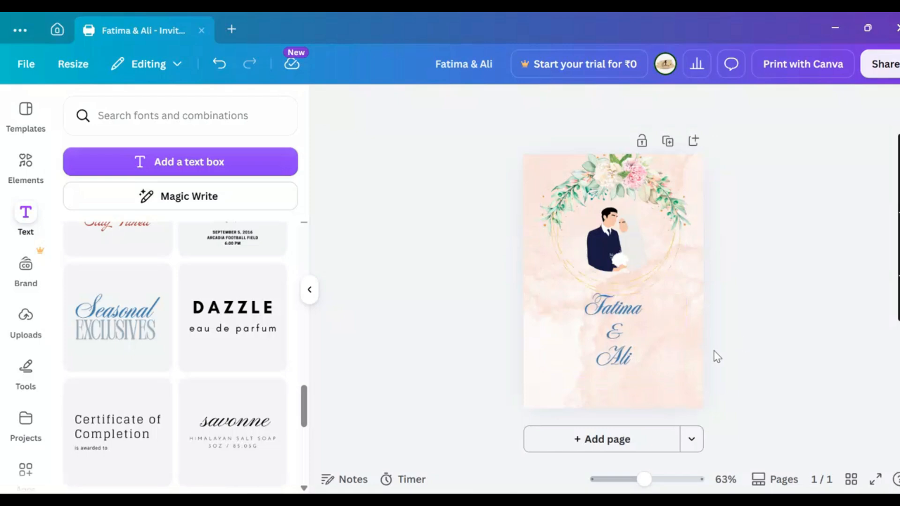
pyautogui.click(632, 354)
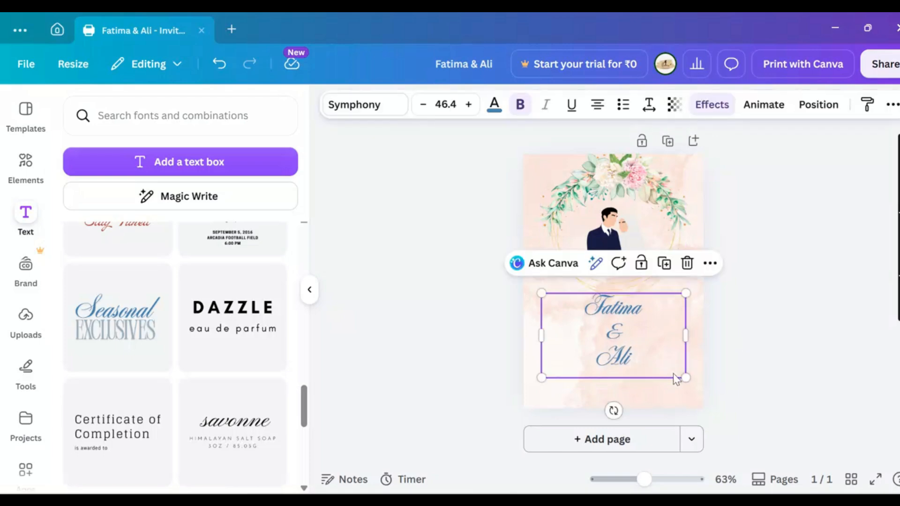
pyautogui.moveTo(685, 377); pyautogui.dragTo(649, 353)
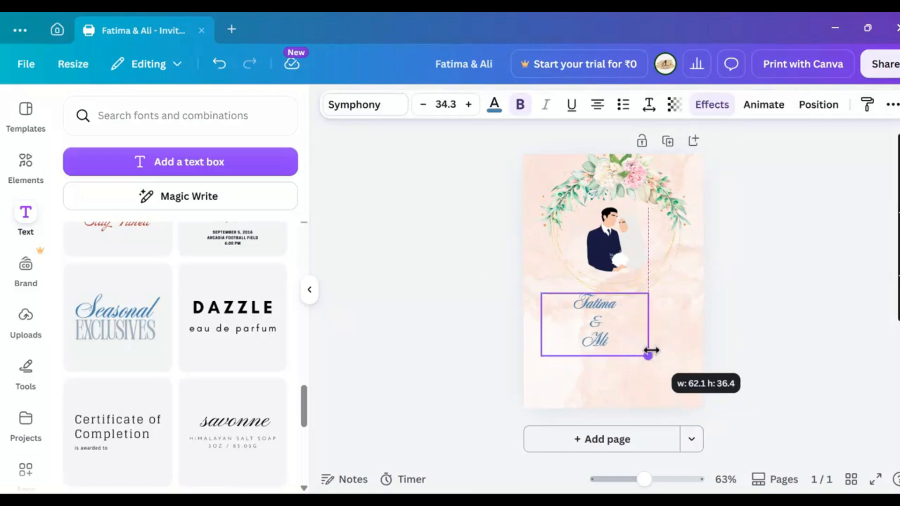
pyautogui.moveTo(598, 337); pyautogui.dragTo(614, 333)
pyautogui.click(779, 333)
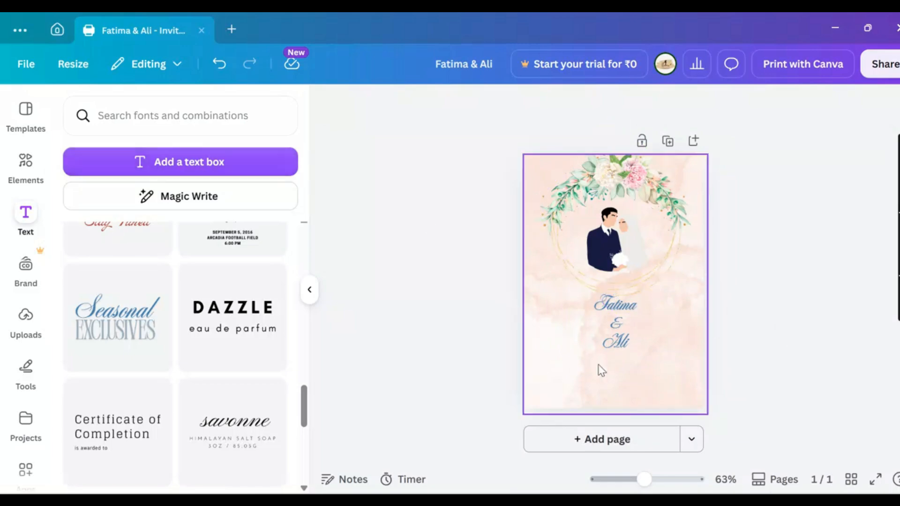
# Search 'flower border' graphics and add the pink cherry-blossom branch to the page
pyautogui.click(24, 164)
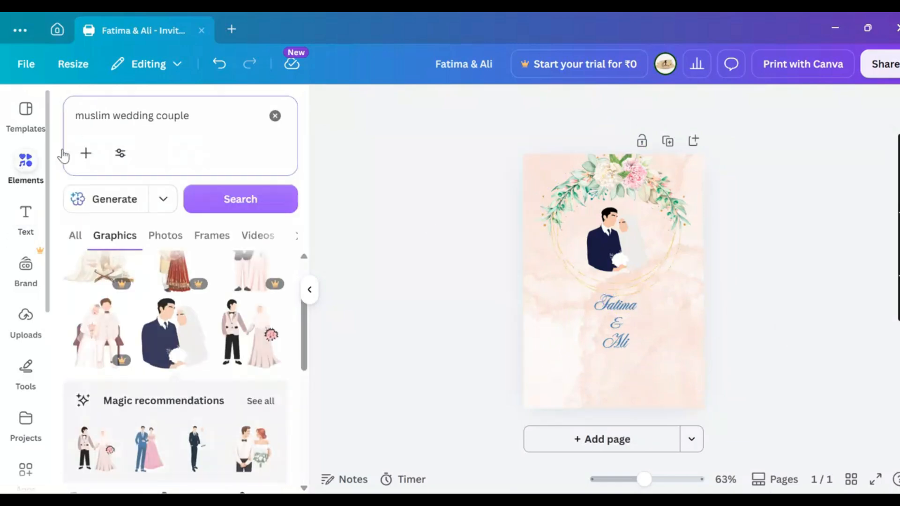
pyautogui.click(275, 116)
pyautogui.write('bo')
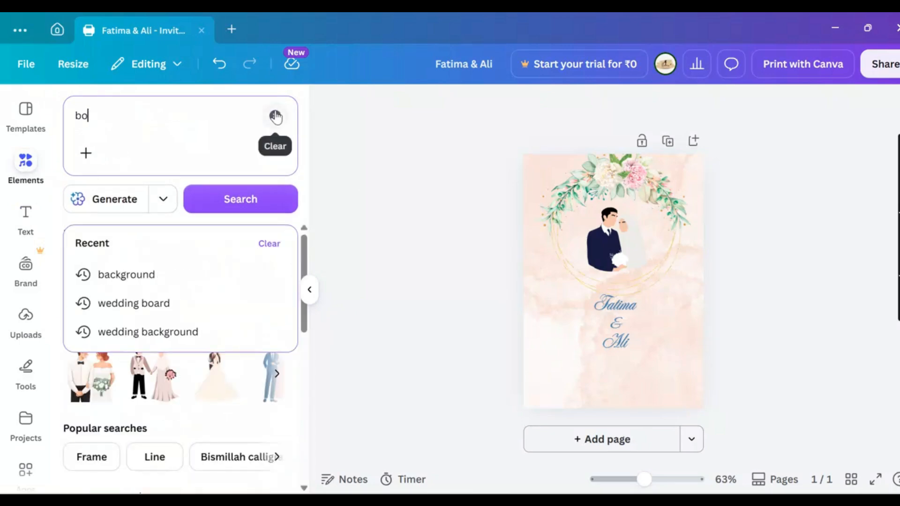
pyautogui.write('rder')
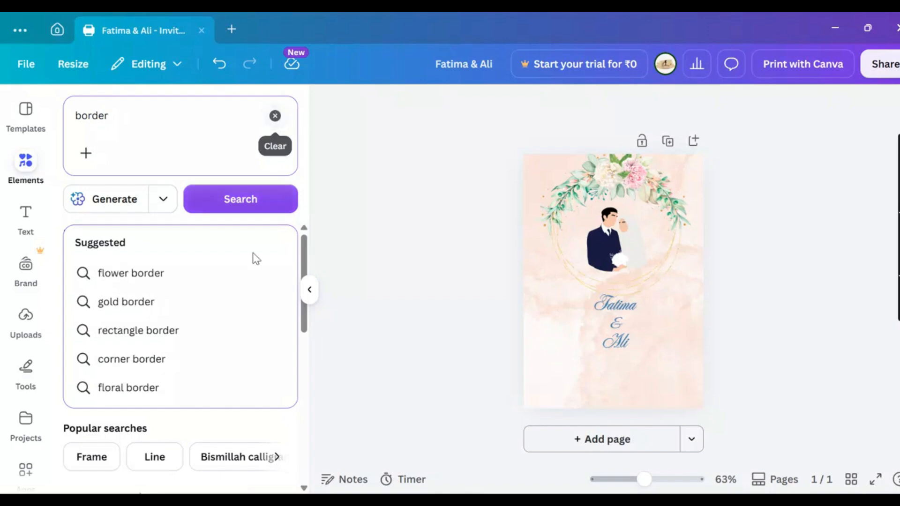
pyautogui.click(149, 266)
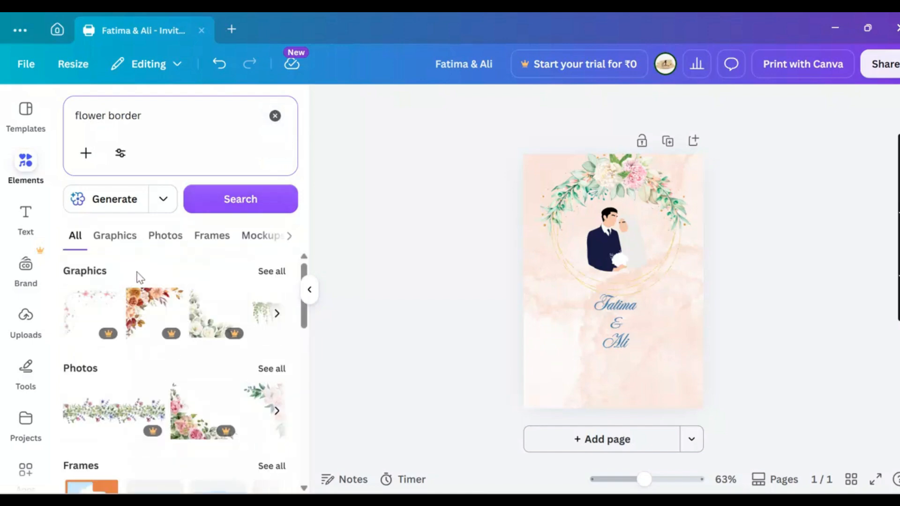
pyautogui.click(133, 237)
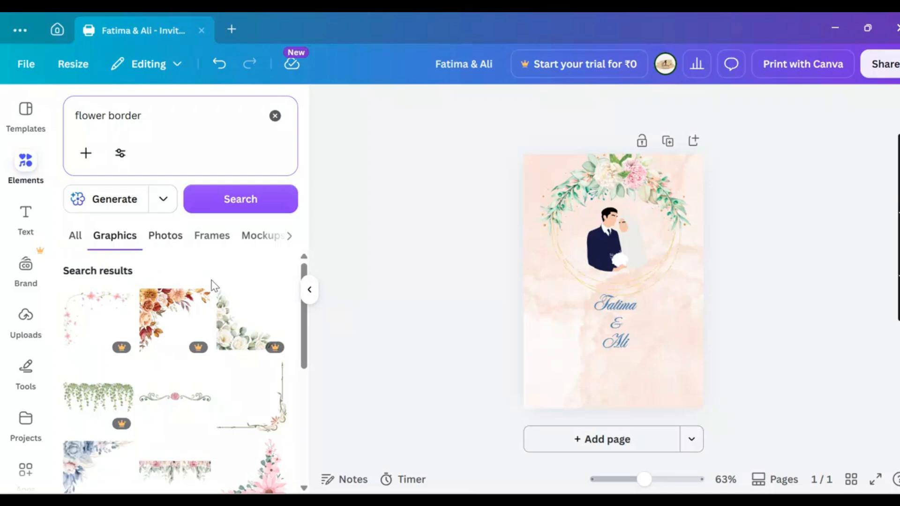
pyautogui.moveTo(306, 330); pyautogui.dragTo(311, 406)
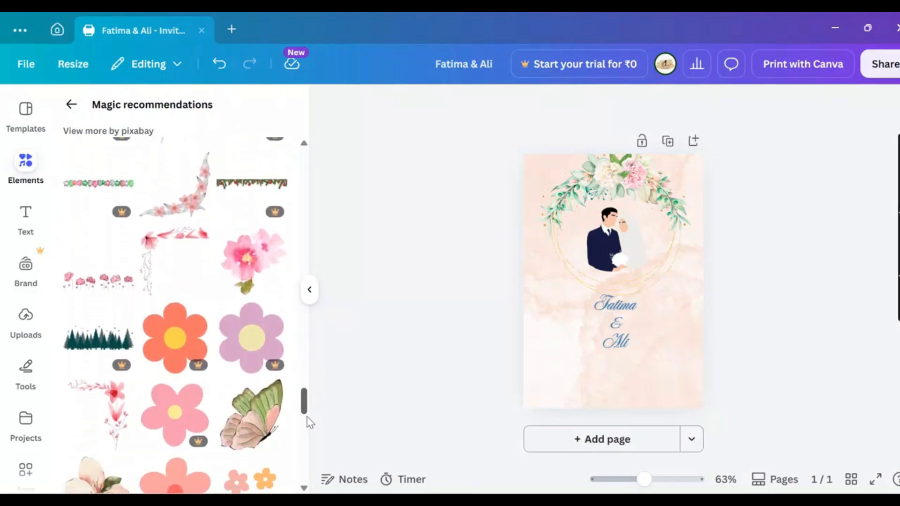
pyautogui.scroll(-5, 300, 490)
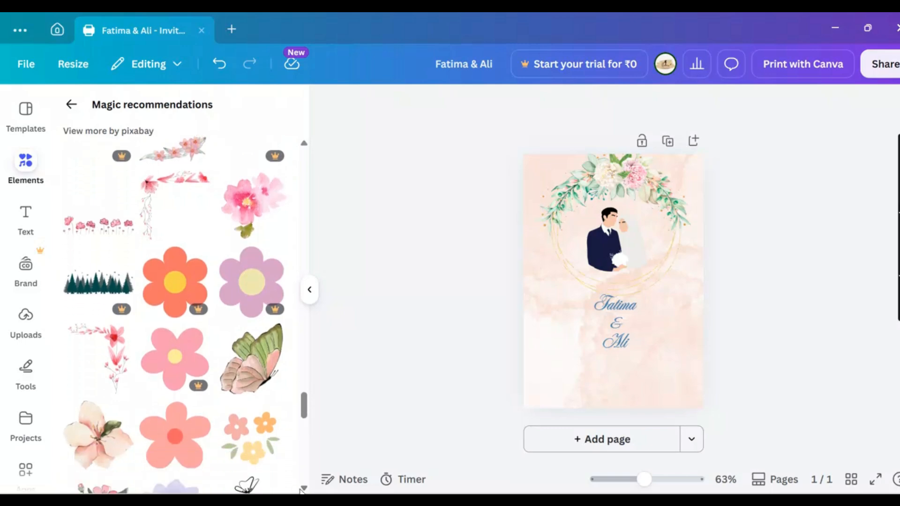
pyautogui.scroll(-6, 300, 490)
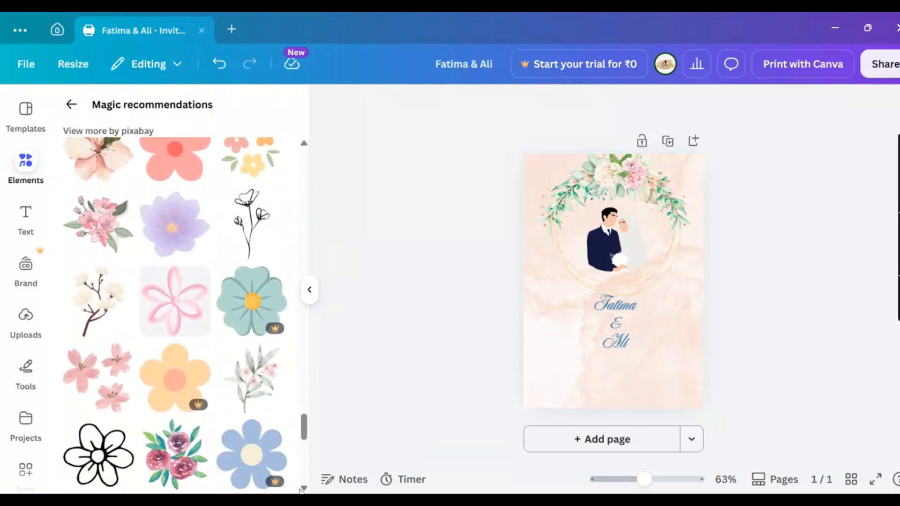
pyautogui.scroll(-1, 300, 490)
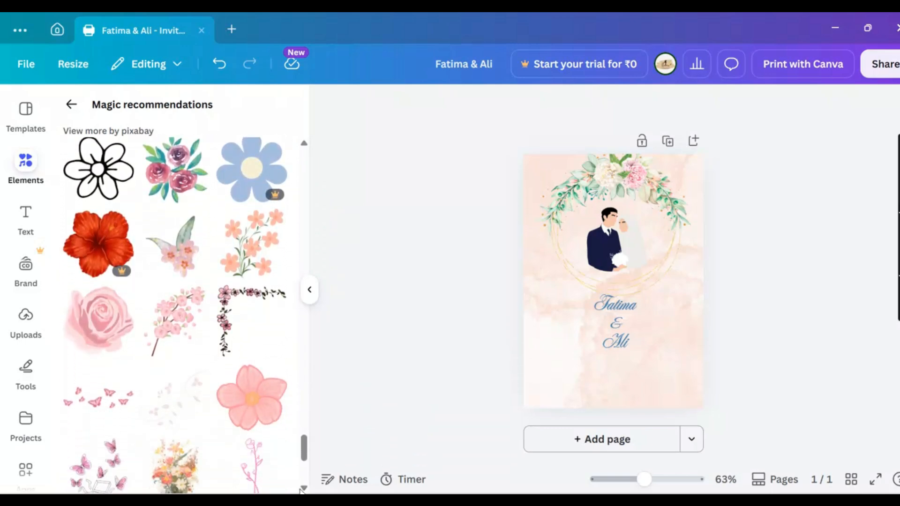
pyautogui.click(173, 314)
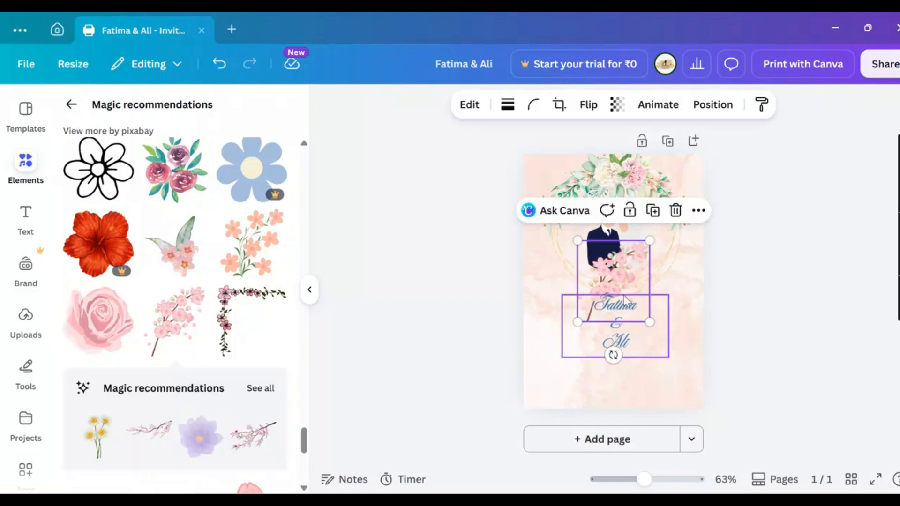
# Place a tilted blossom in the lower-left corner and a copy above it rotated -34°
pyautogui.moveTo(645, 287); pyautogui.dragTo(579, 396)
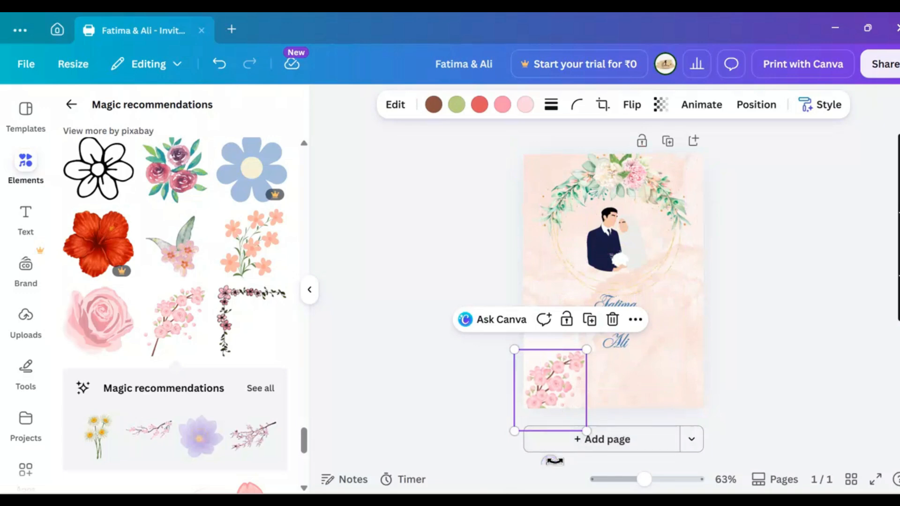
pyautogui.moveTo(552, 460); pyautogui.dragTo(617, 412)
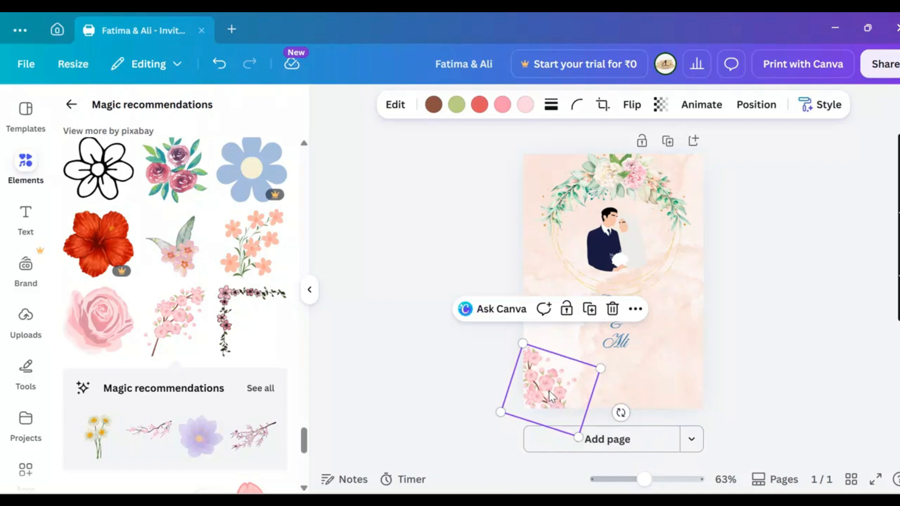
pyautogui.hotkey('ctrl', 'd')
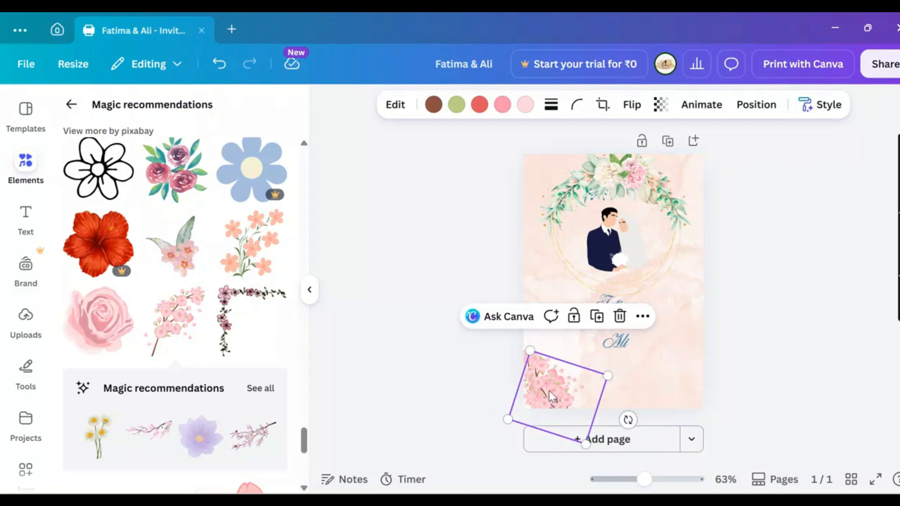
pyautogui.moveTo(551, 395); pyautogui.dragTo(531, 322)
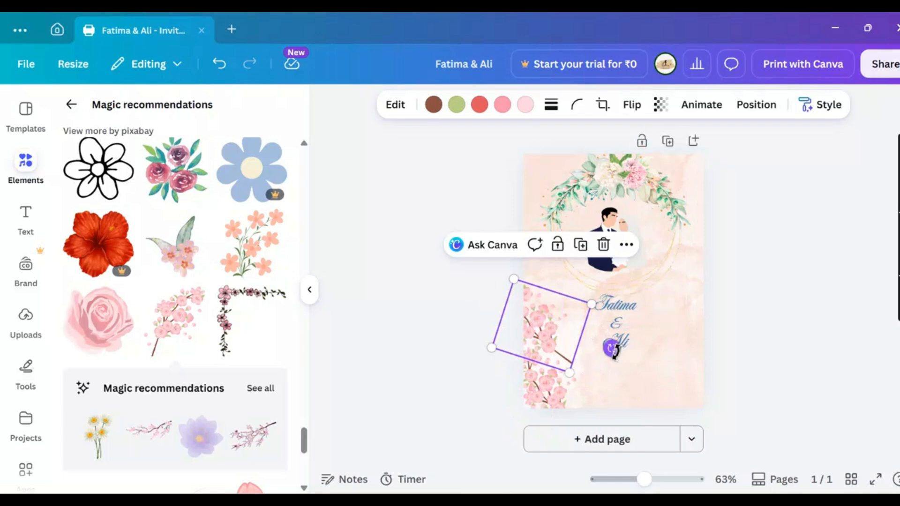
pyautogui.moveTo(612, 349); pyautogui.dragTo(577, 379)
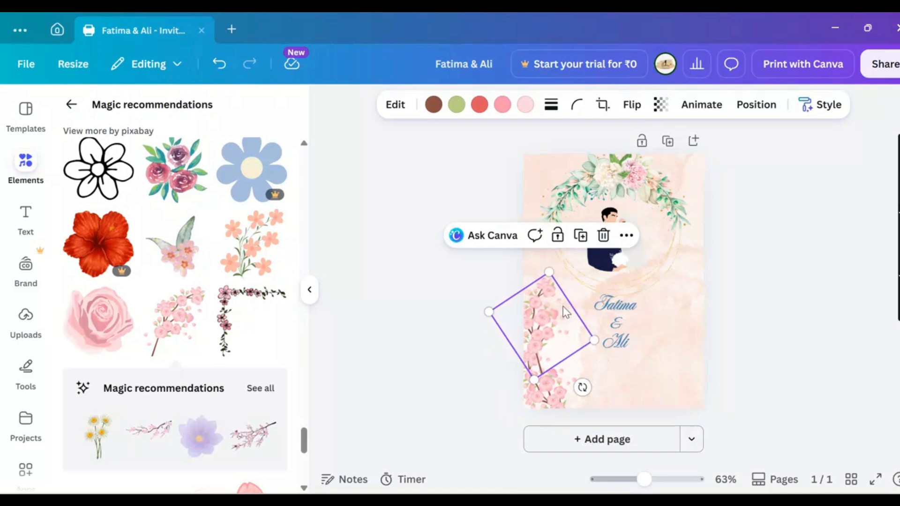
# Add another blossom copy in the page's top-left corner, rotated -22°
pyautogui.hotkey('ctrl', 'd')
pyautogui.moveTo(566, 326); pyautogui.dragTo(545, 248)
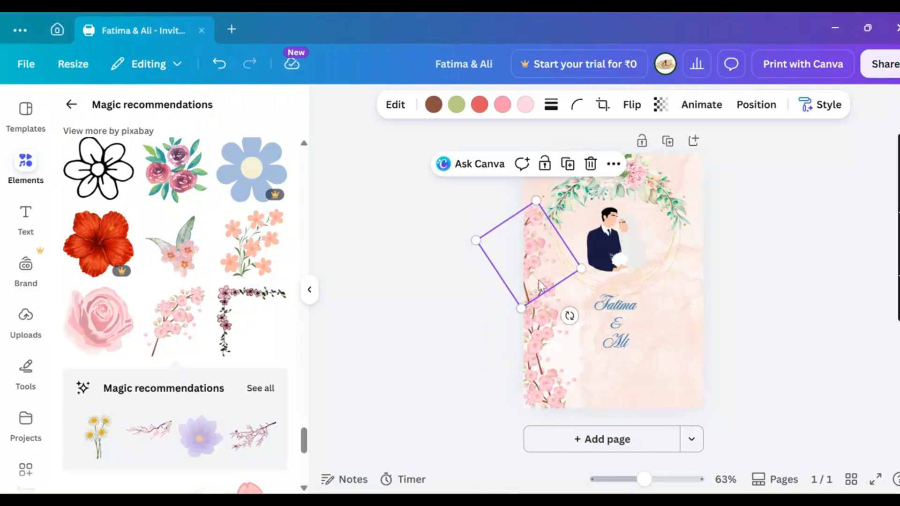
pyautogui.click(484, 335)
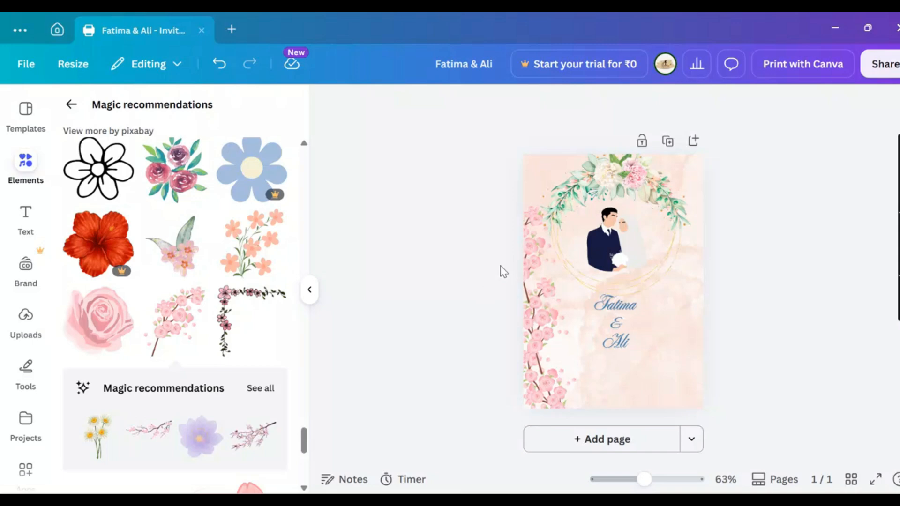
pyautogui.click(530, 255)
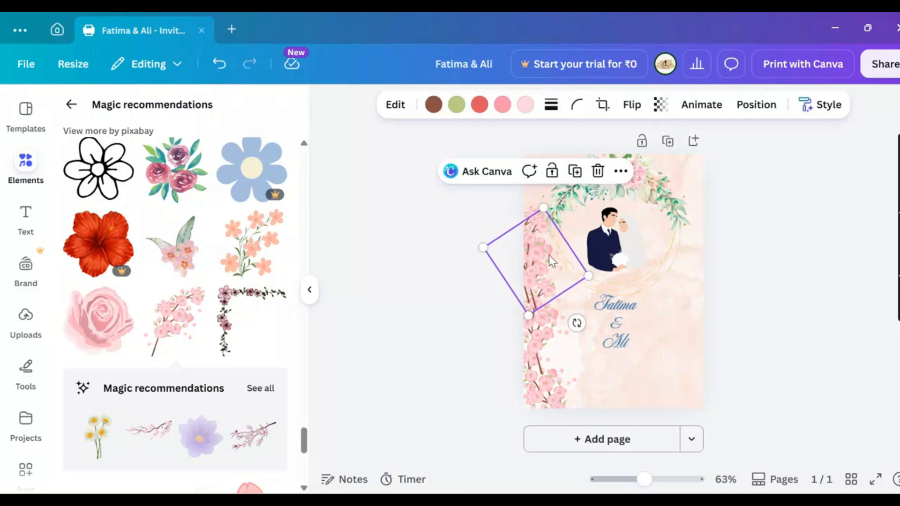
pyautogui.moveTo(549, 255); pyautogui.dragTo(543, 198)
pyautogui.moveTo(543, 185); pyautogui.dragTo(543, 185)
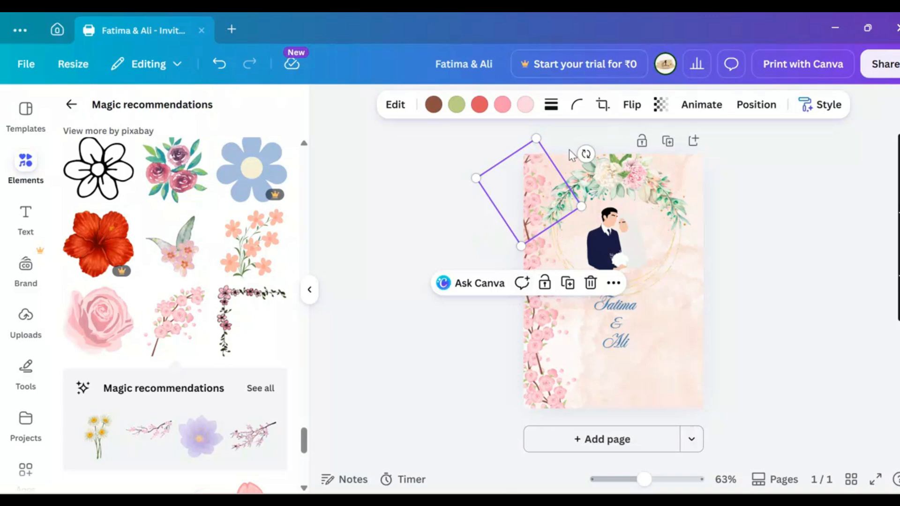
pyautogui.moveTo(585, 154); pyautogui.dragTo(604, 161)
# Nudge the 'Fatima & Ali' names slightly lower, keeping them centred beneath the wreath
pyautogui.click(478, 340)
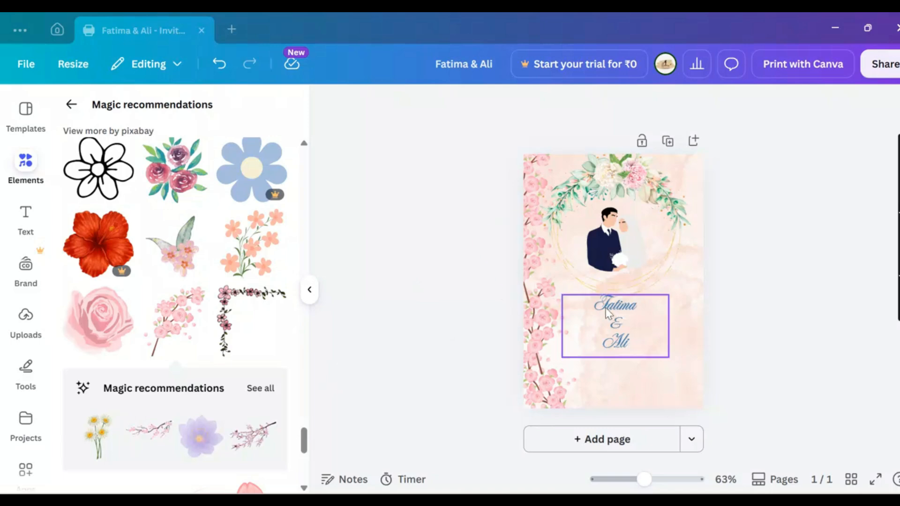
pyautogui.moveTo(609, 312); pyautogui.dragTo(611, 325)
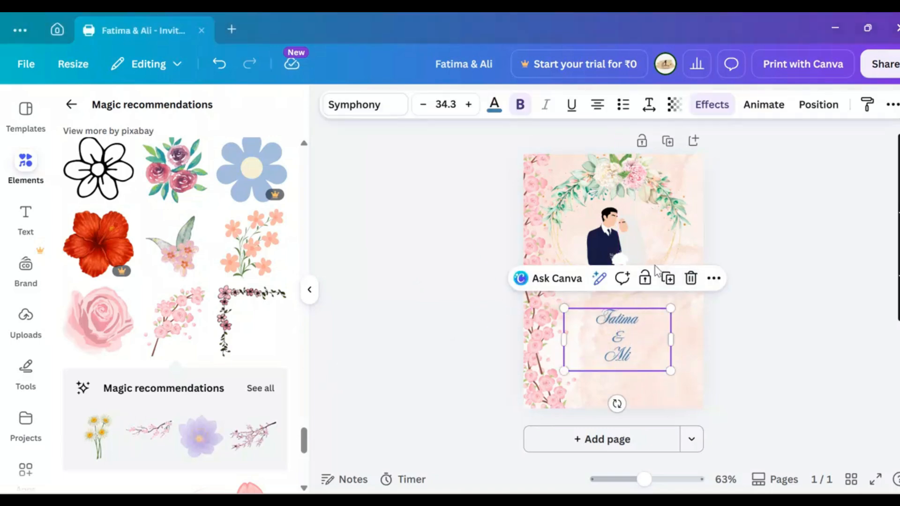